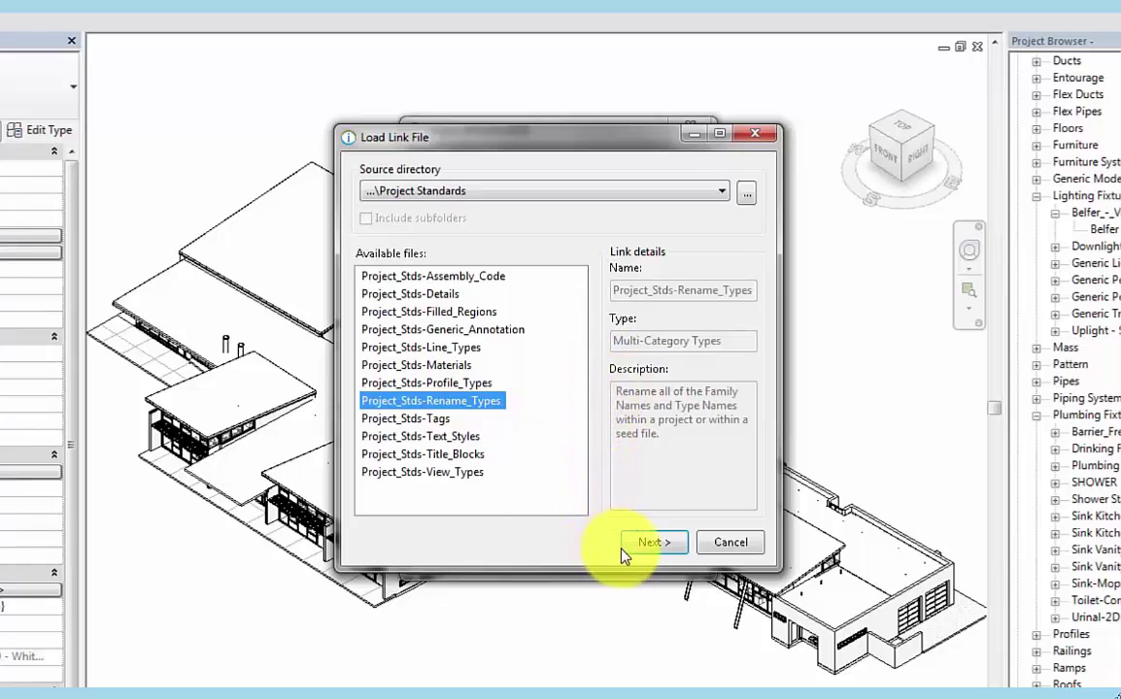
- Load the Project_Stds-Rename_Types link and clear all of its Revit categories, with unchecked categories shown
{"action": "left_click", "coordinate": [657, 544]}
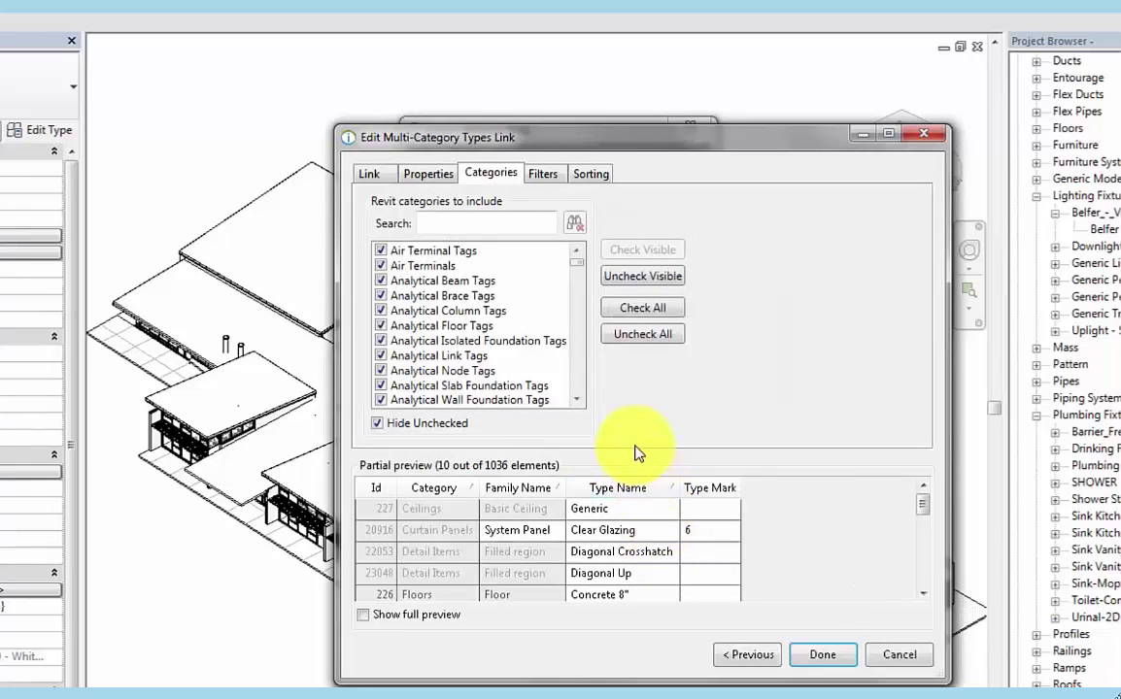
{"action": "left_click", "coordinate": [377, 425]}
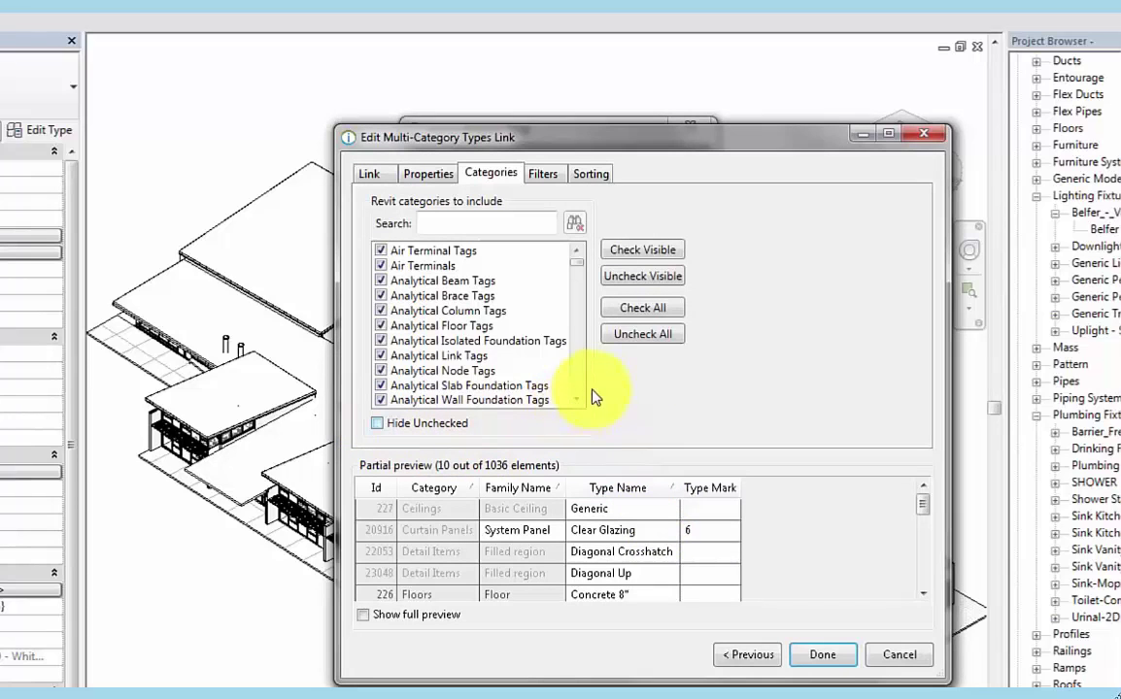
{"action": "left_click", "coordinate": [622, 336]}
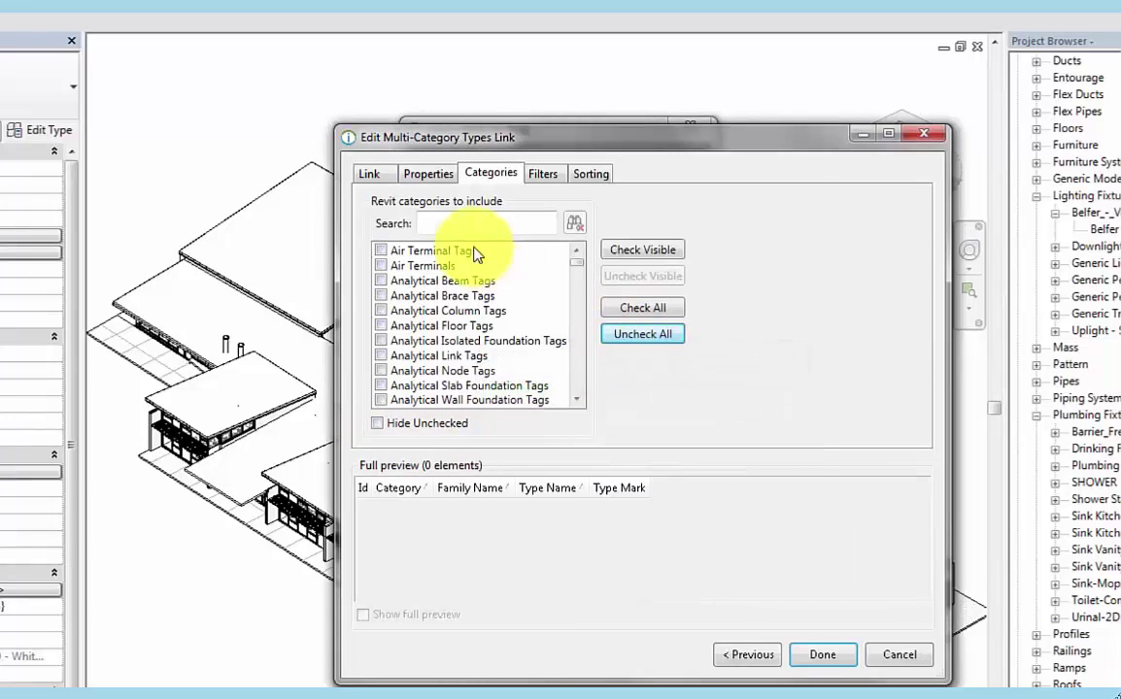
- Include only the Lighting Fixtures and Plumbing Fixtures categories in the link and hide the unchecked categories
{"action": "left_click", "coordinate": [428, 222]}
{"action": "type", "text": "lighting"}
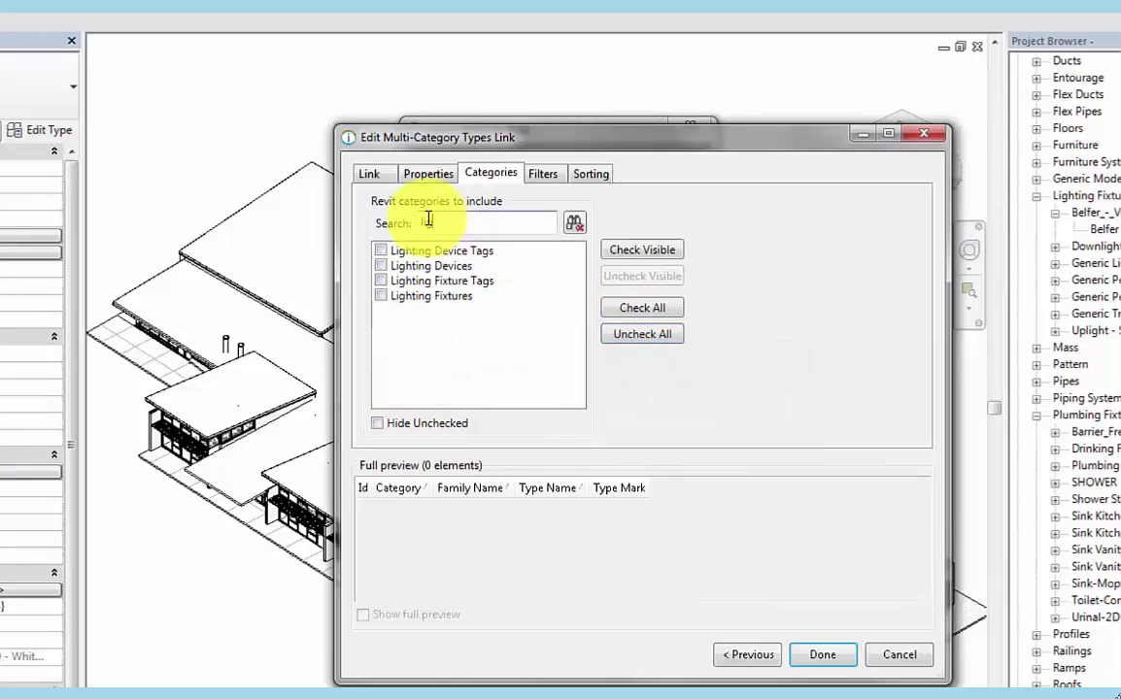
{"action": "left_click", "coordinate": [381, 296]}
{"action": "left_click_drag", "start_coordinate": [461, 222], "coordinate": [407, 226]}
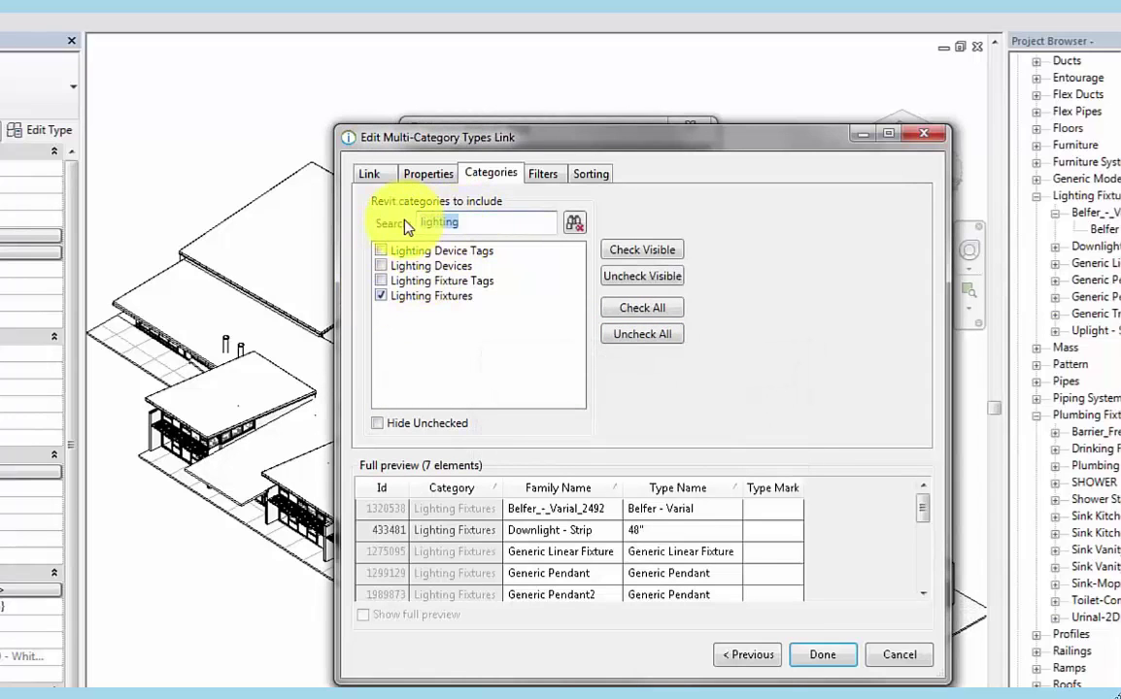
{"action": "type", "text": "plu"}
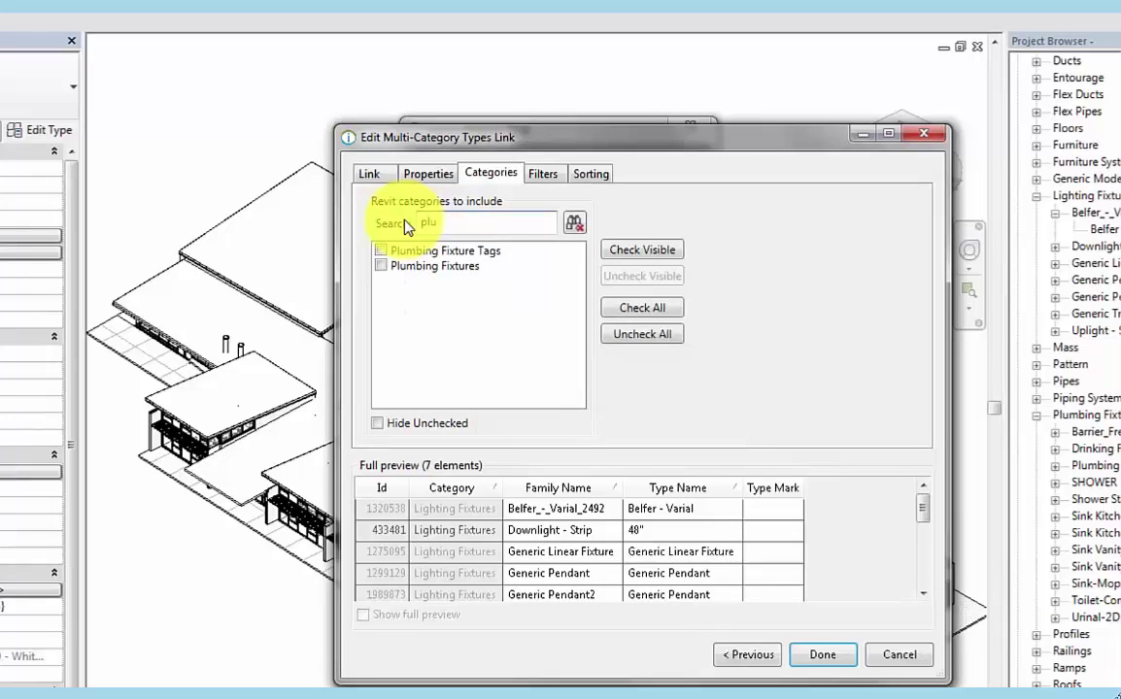
{"action": "left_click", "coordinate": [381, 267]}
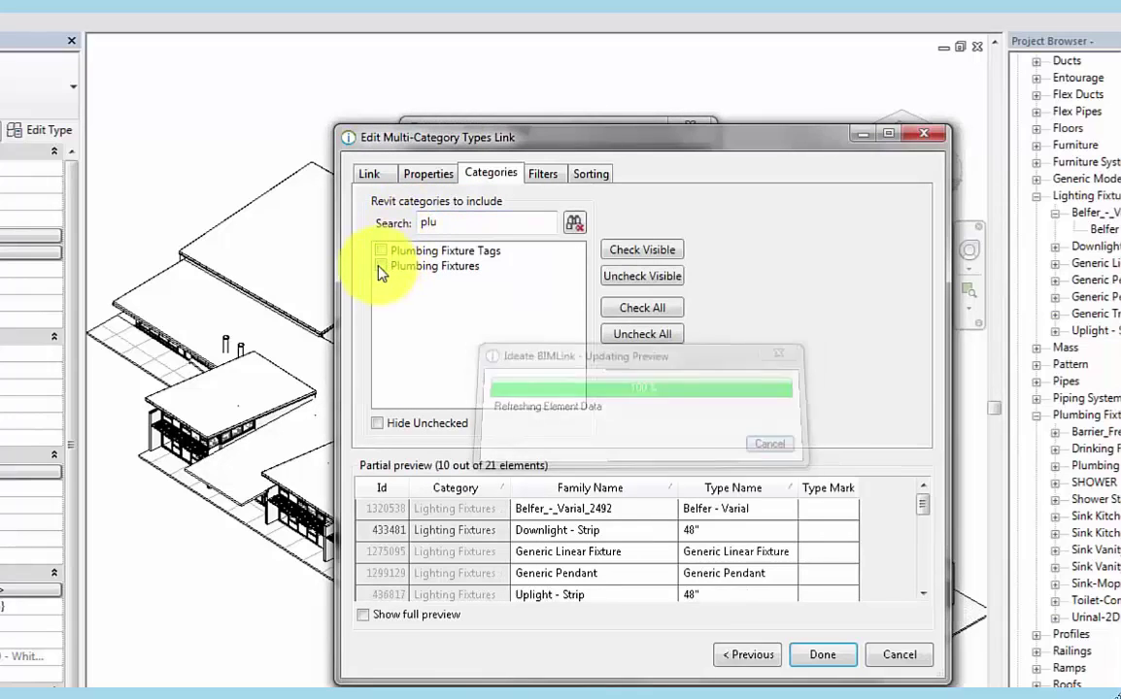
{"action": "left_click", "coordinate": [571, 221]}
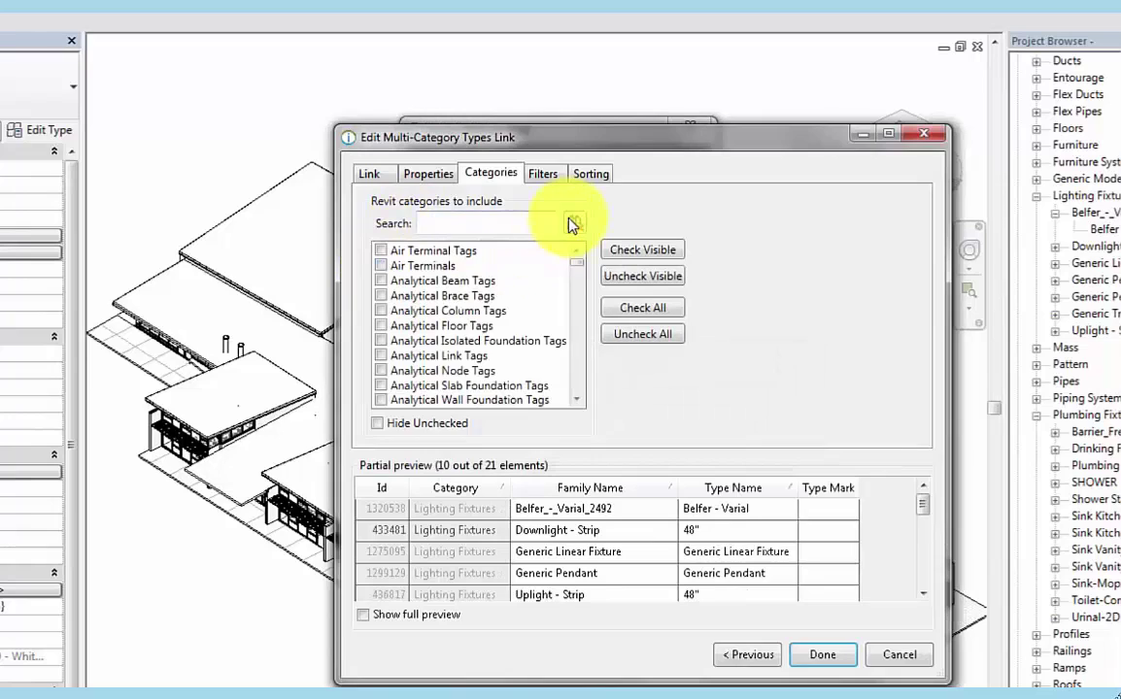
{"action": "left_click", "coordinate": [378, 425]}
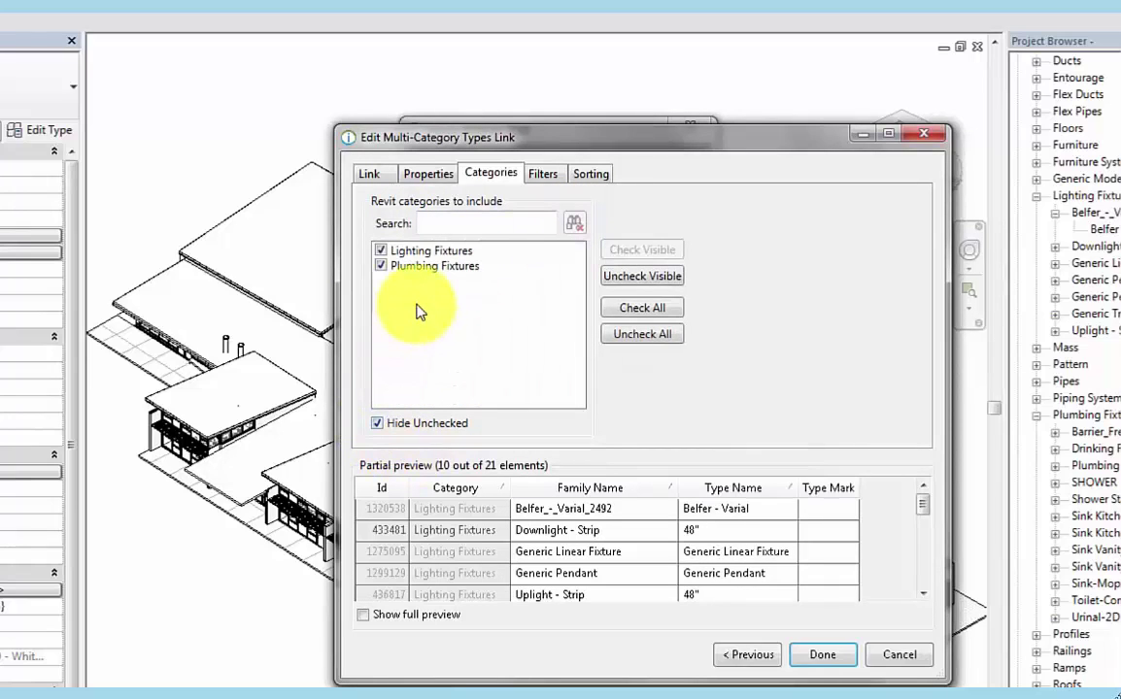
- Review the link's properties with Multi-Category Types as the property source, check the element preview, and finish the link definition
{"action": "left_click", "coordinate": [428, 178]}
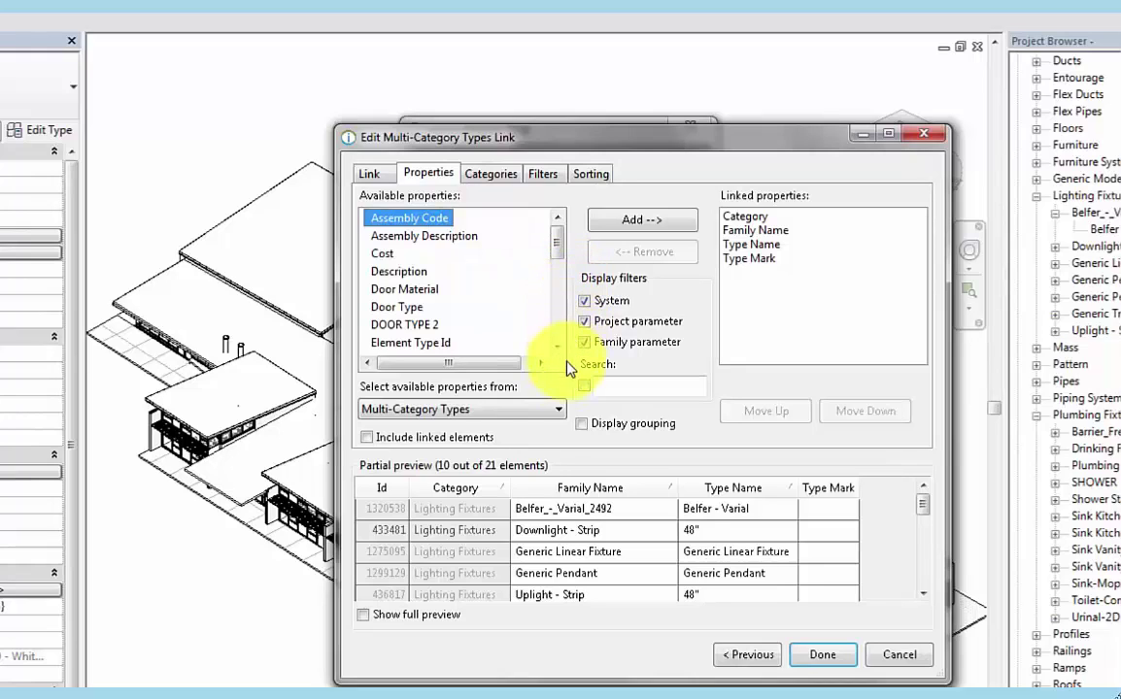
{"action": "left_click", "coordinate": [553, 411]}
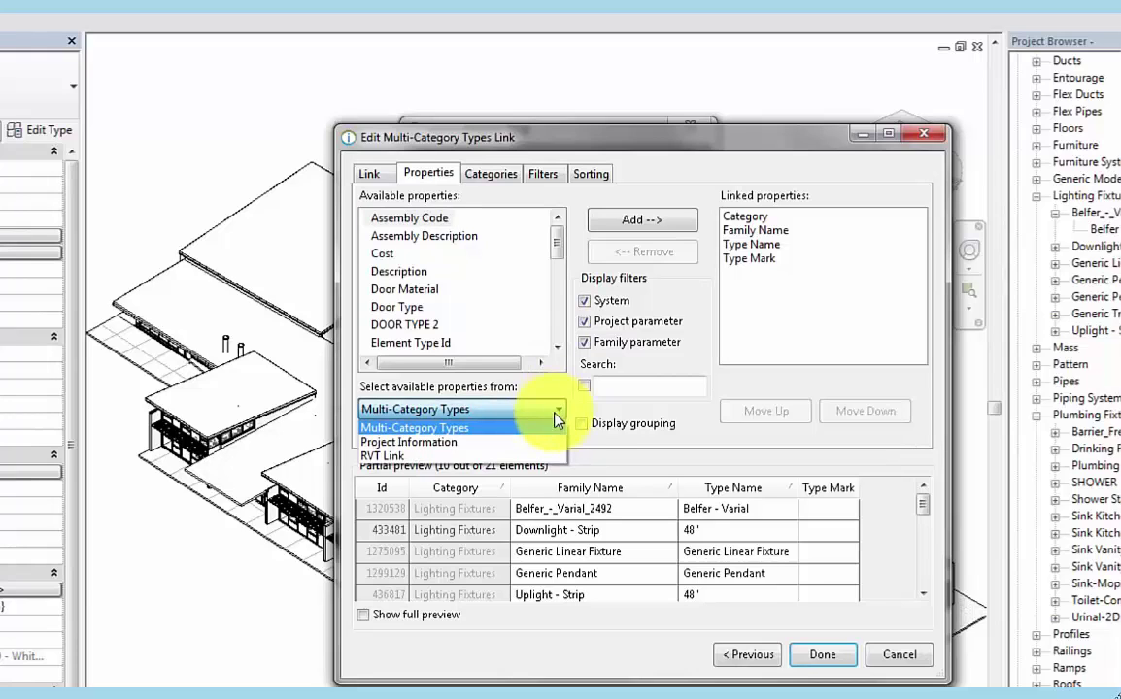
{"action": "left_click", "coordinate": [486, 428]}
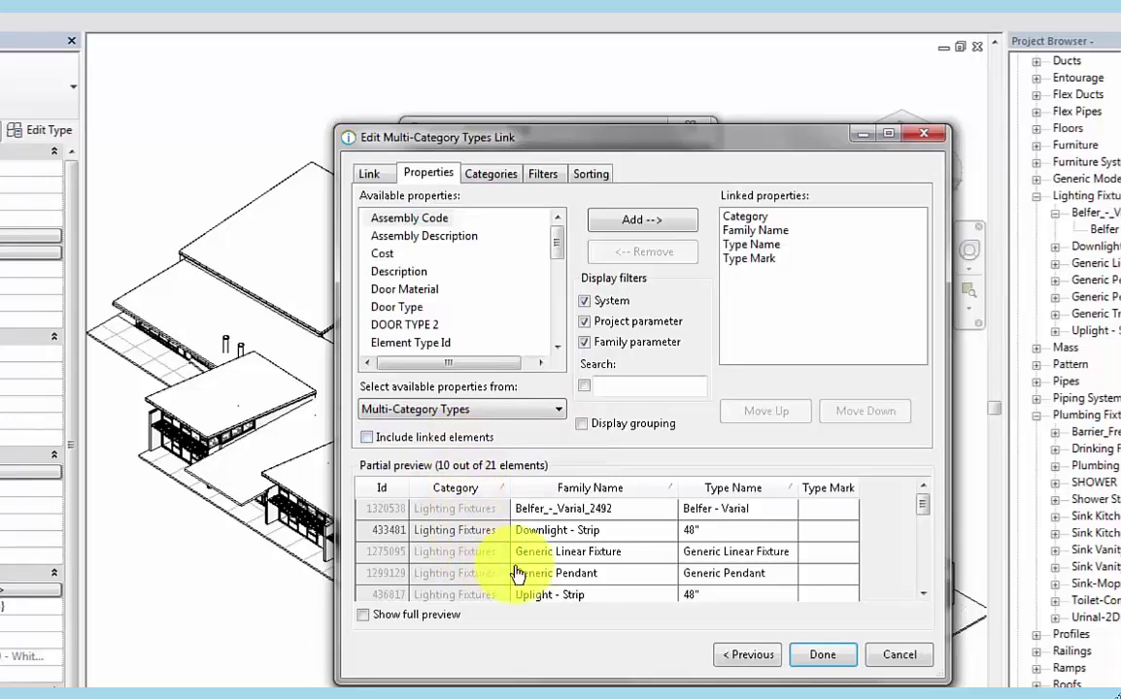
{"action": "scroll", "coordinate": [921, 595], "scroll_direction": "down", "scroll_amount": 5}
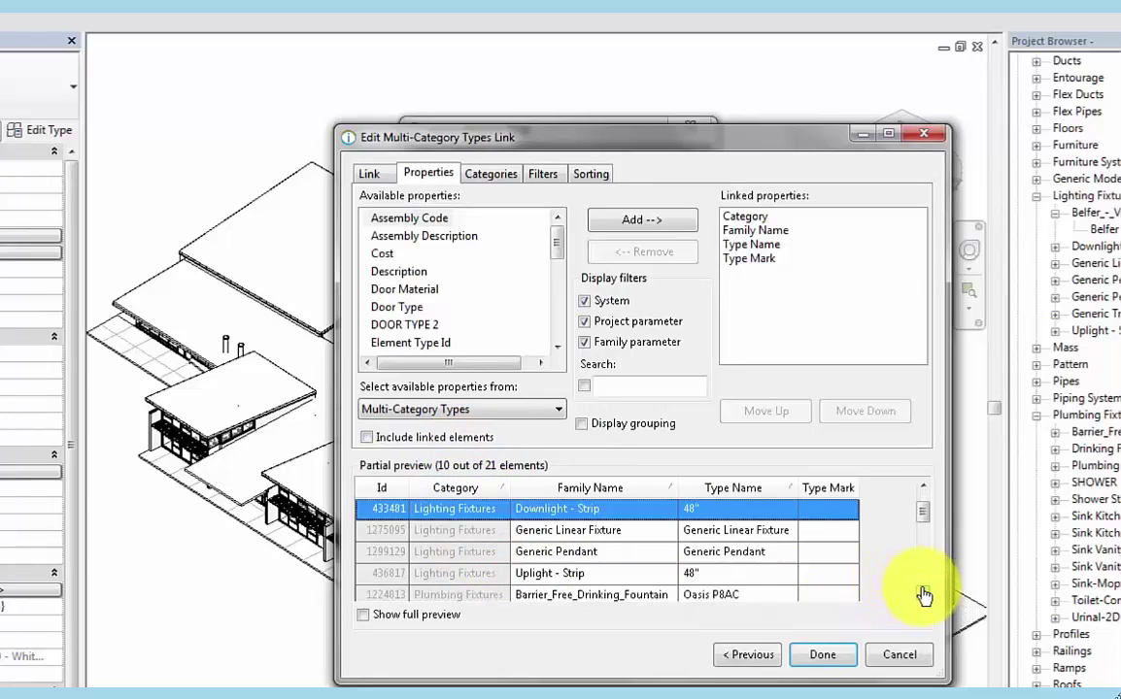
{"action": "left_click", "coordinate": [822, 655]}
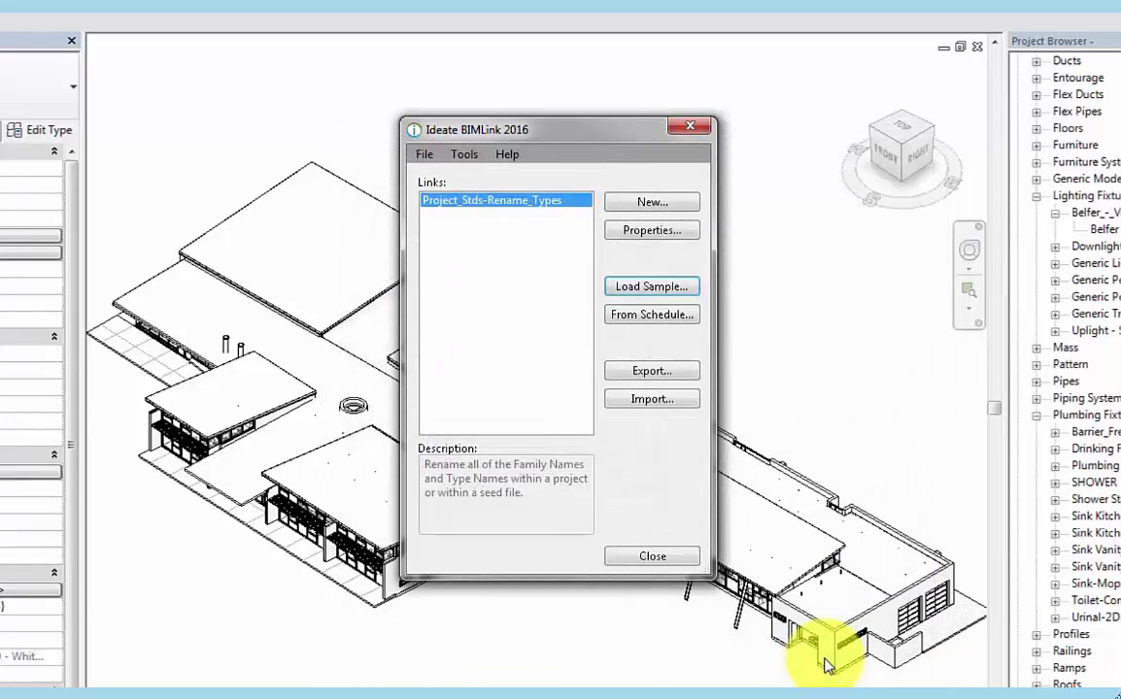
- Export the link to an Excel workbook named Project_Stds-Rename_Types and open the exported file in Excel
{"action": "left_click", "coordinate": [678, 370]}
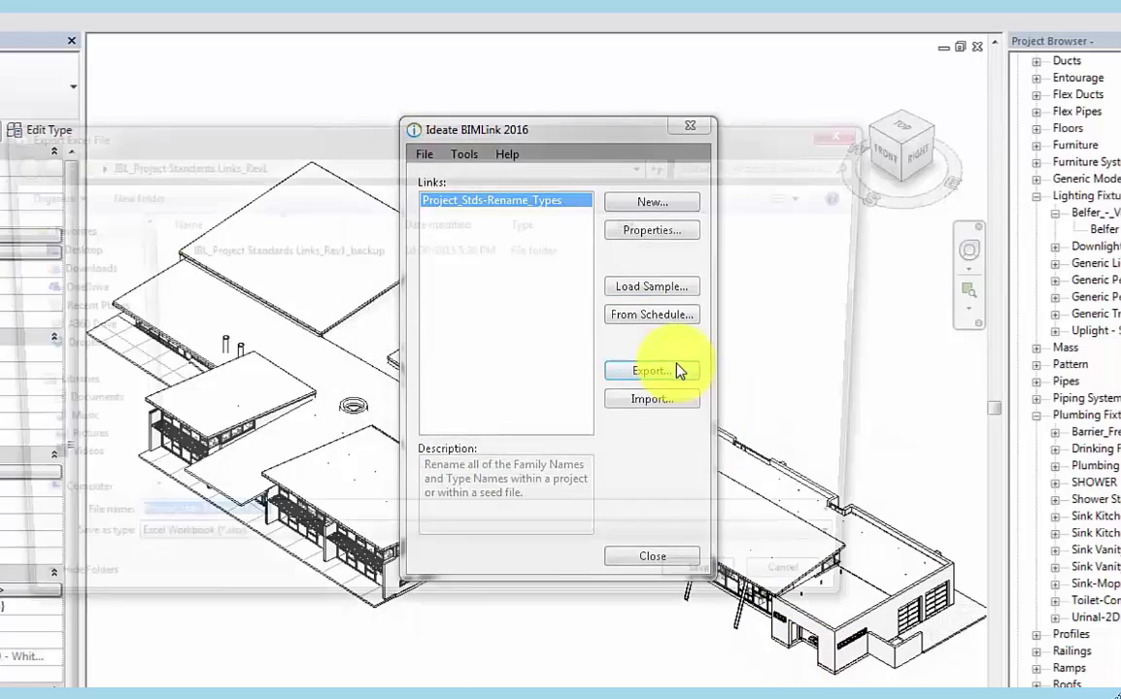
{"action": "left_click", "coordinate": [719, 597]}
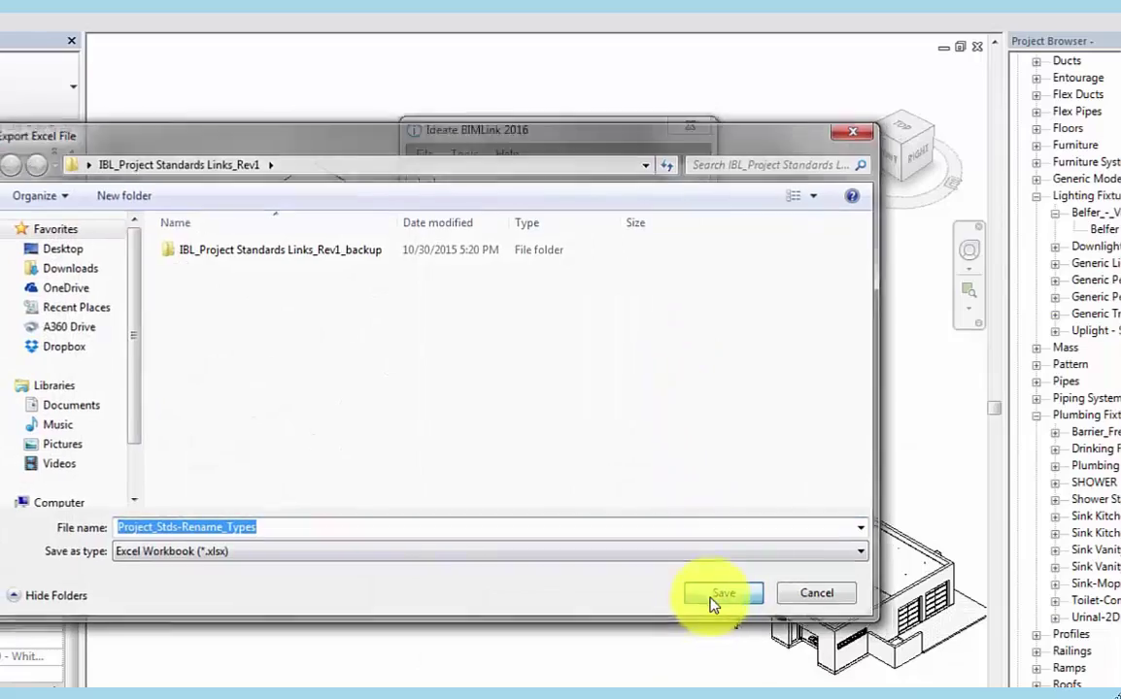
{"action": "left_click", "coordinate": [629, 390]}
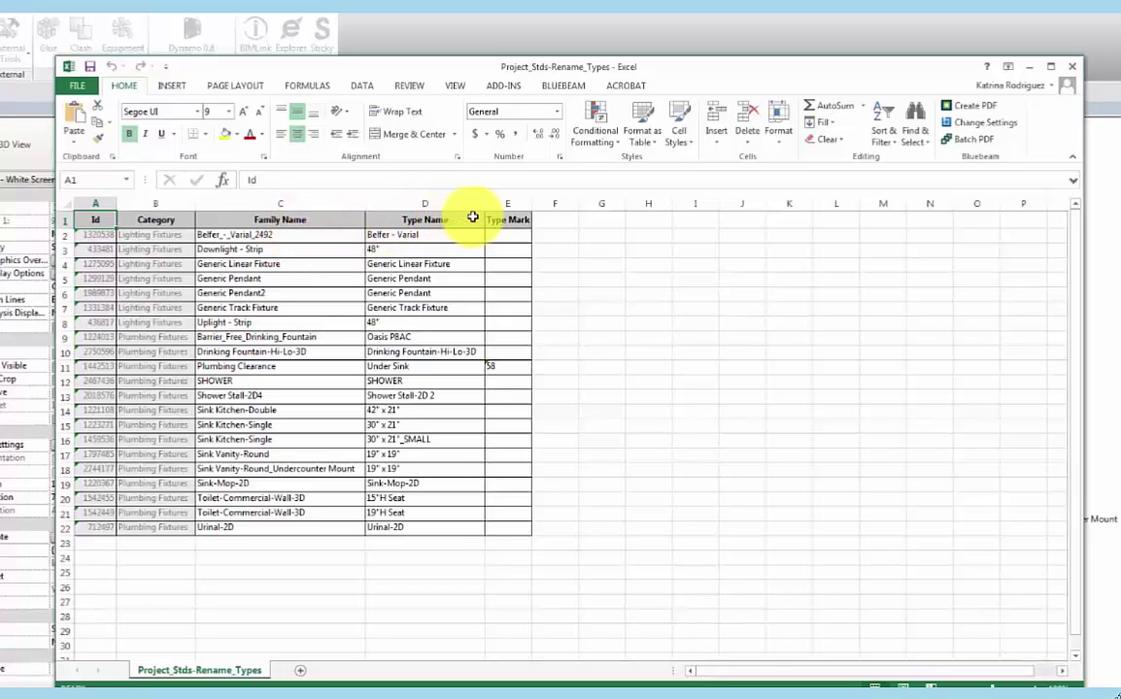
- Enter the lighting prefix 26 50 00 in cell F2
{"action": "left_click", "coordinate": [561, 236]}
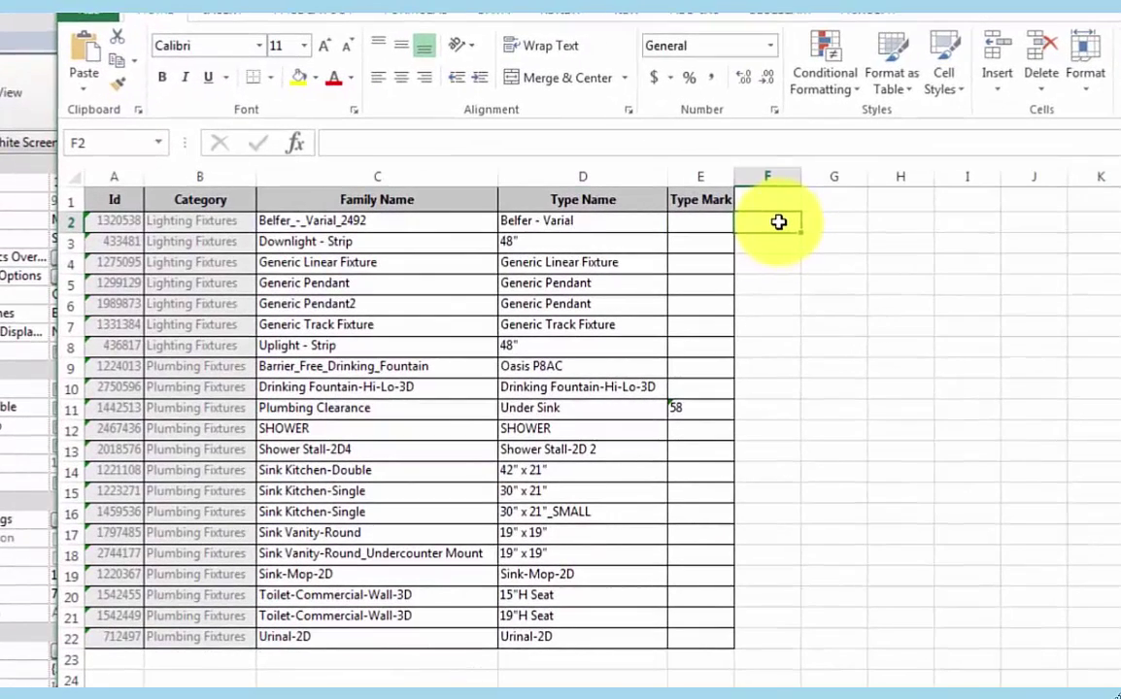
{"action": "type", "text": "26"}
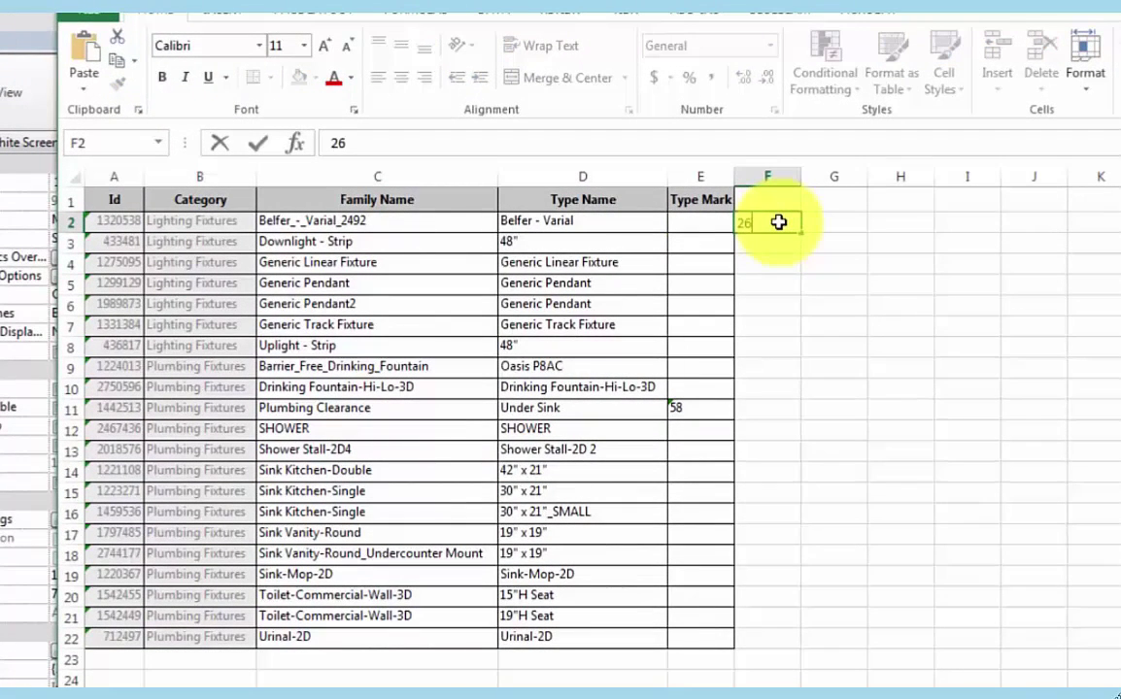
{"action": "type", "text": " 50 00"}
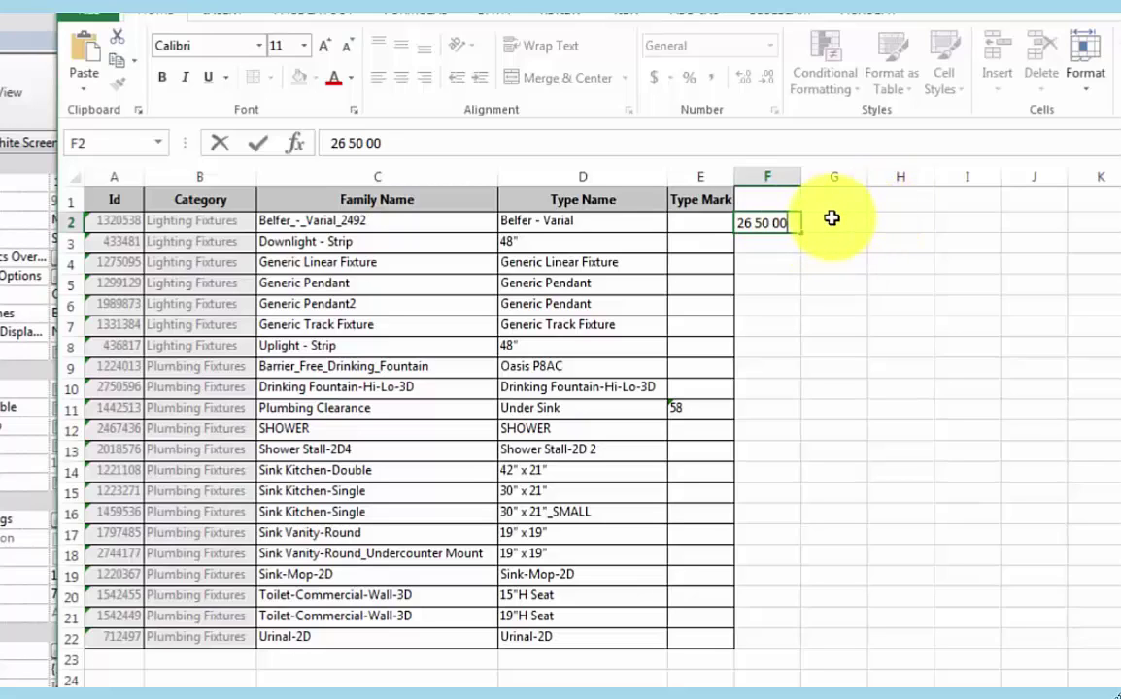
- Enter the formula =$F$2&" "&C2 in G2 and fill it down to G8 for the lighting fixtures
{"action": "left_click", "coordinate": [831, 219]}
{"action": "type", "text": "="}
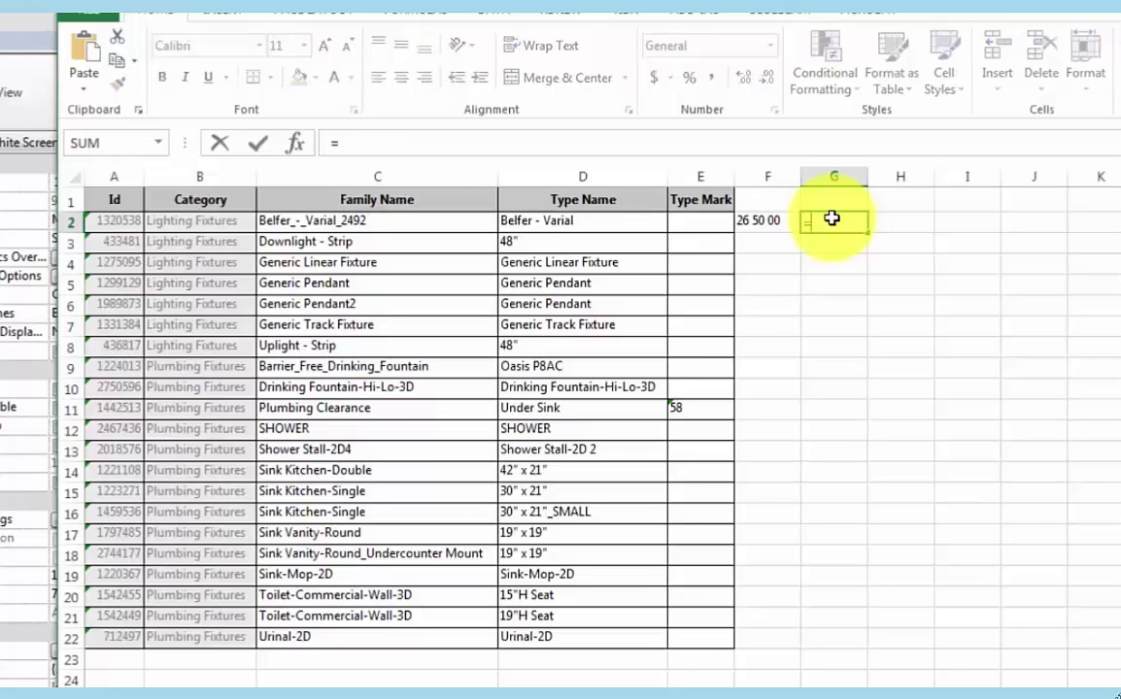
{"action": "type", "text": "$F$2"}
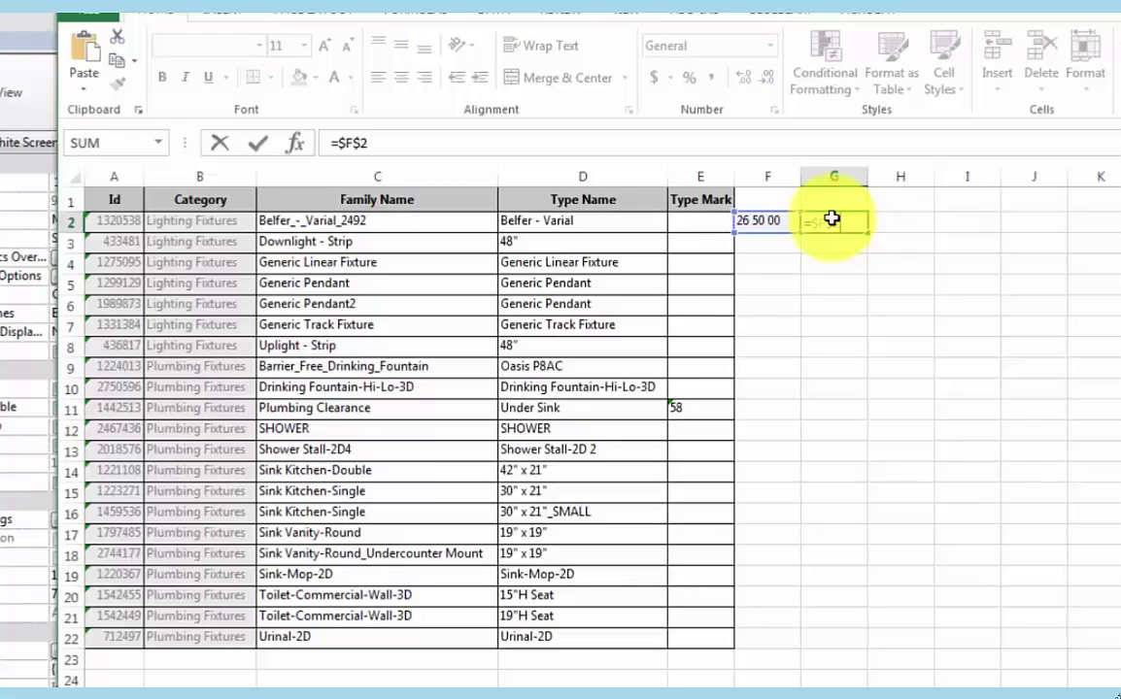
{"action": "type", "text": "&\" \"&"}
{"action": "left_click", "coordinate": [413, 223]}
{"action": "key", "text": "Return"}
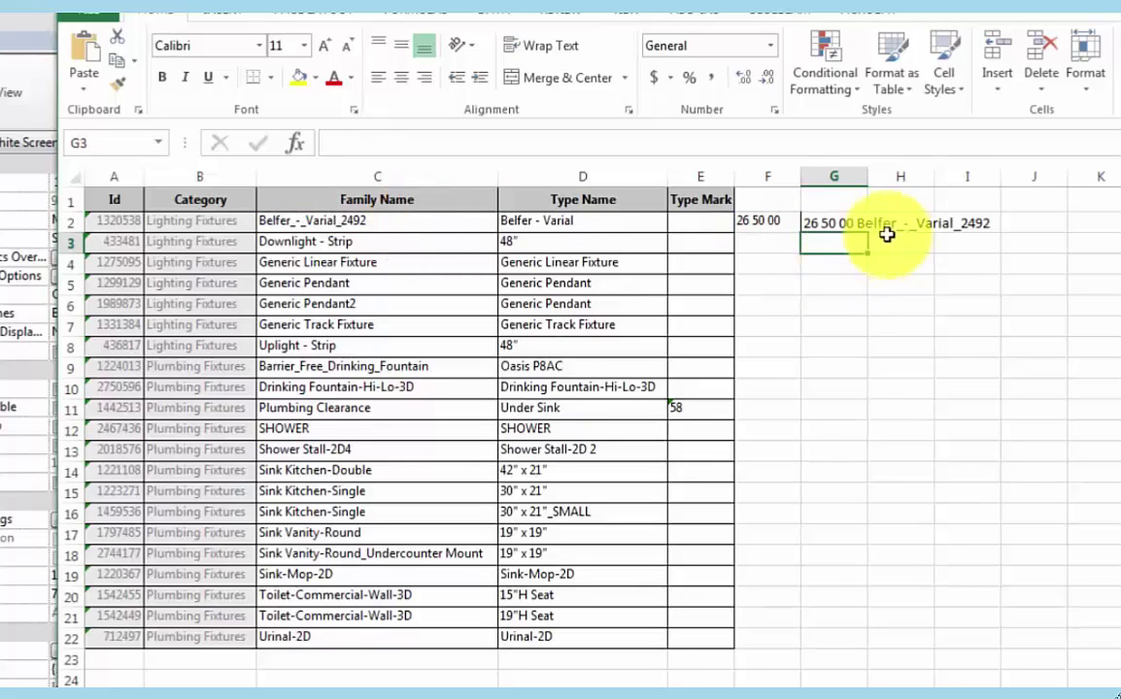
{"action": "left_click", "coordinate": [835, 224]}
{"action": "left_click_drag", "start_coordinate": [868, 232], "coordinate": [866, 352]}
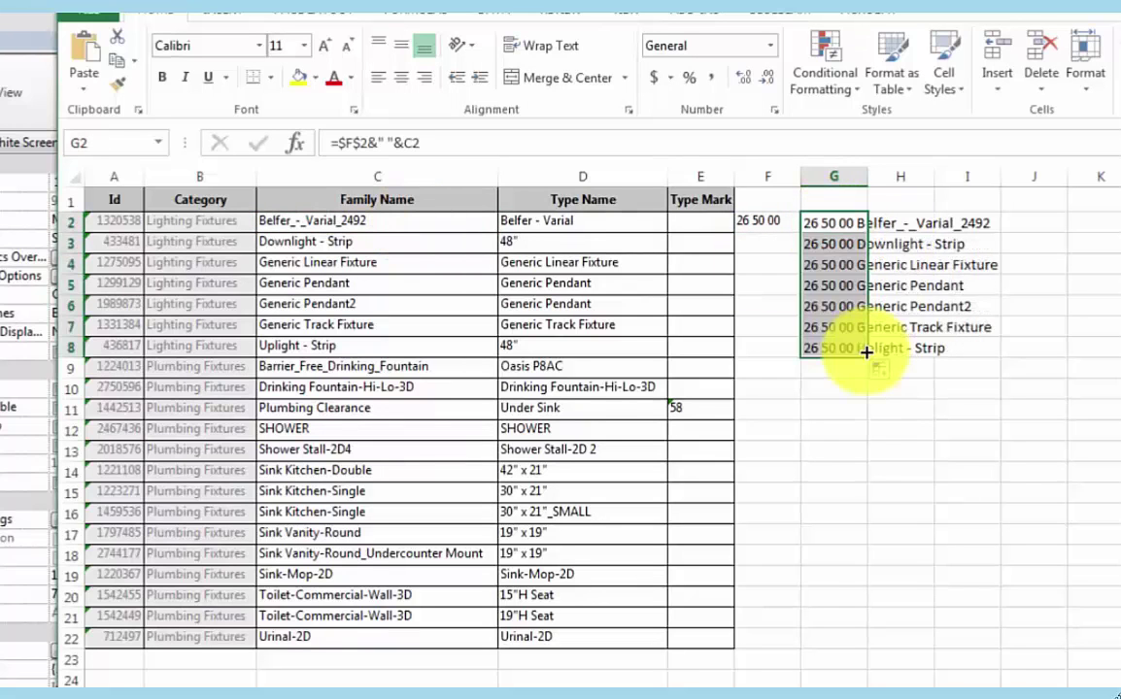
- Copy the prefixed lighting names in G2:G8 and paste them as values over the family names in C2:C8
{"action": "left_click", "coordinate": [115, 66]}
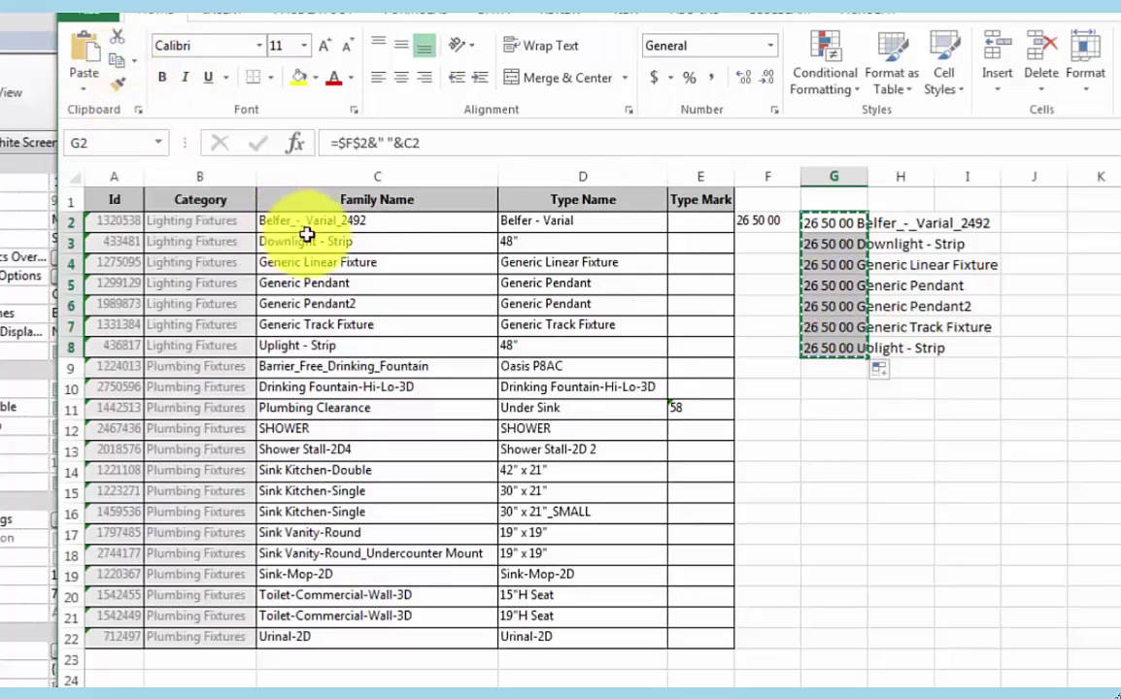
{"action": "left_click_drag", "start_coordinate": [314, 222], "coordinate": [313, 341]}
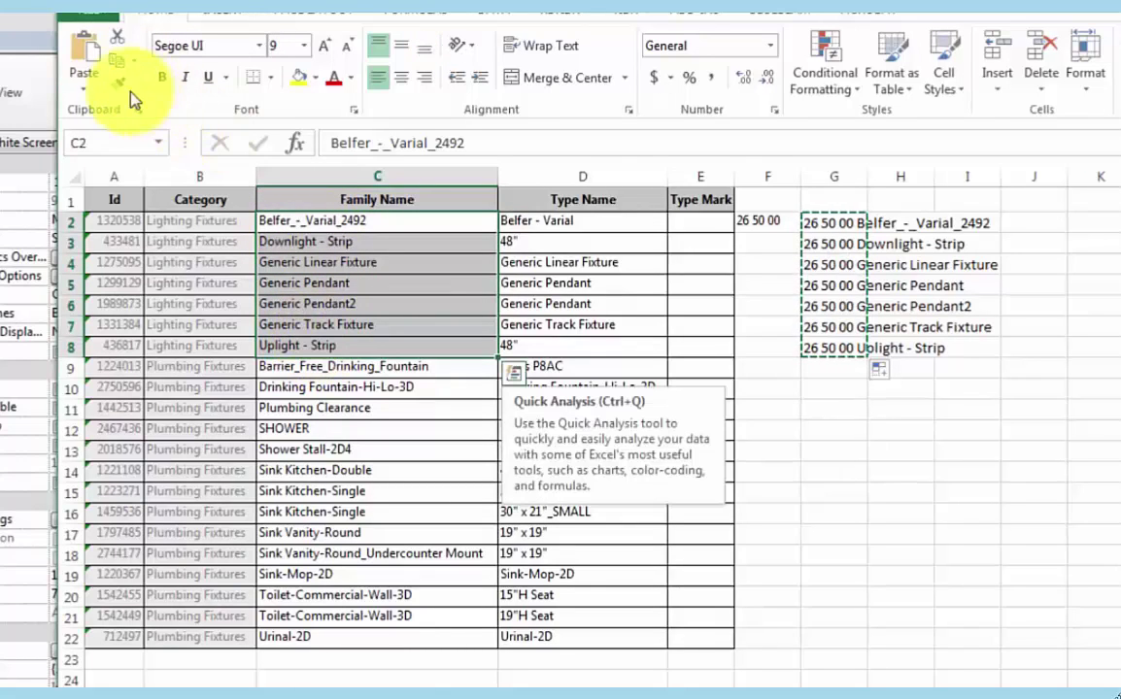
{"action": "left_click", "coordinate": [83, 91]}
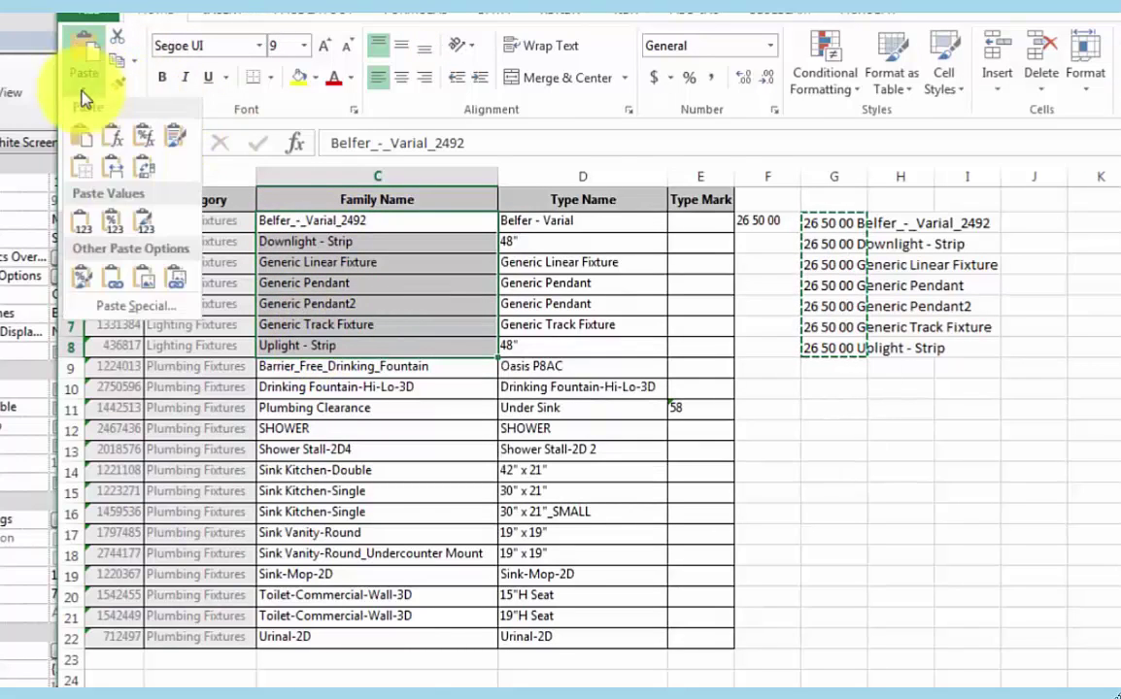
{"action": "left_click", "coordinate": [86, 233]}
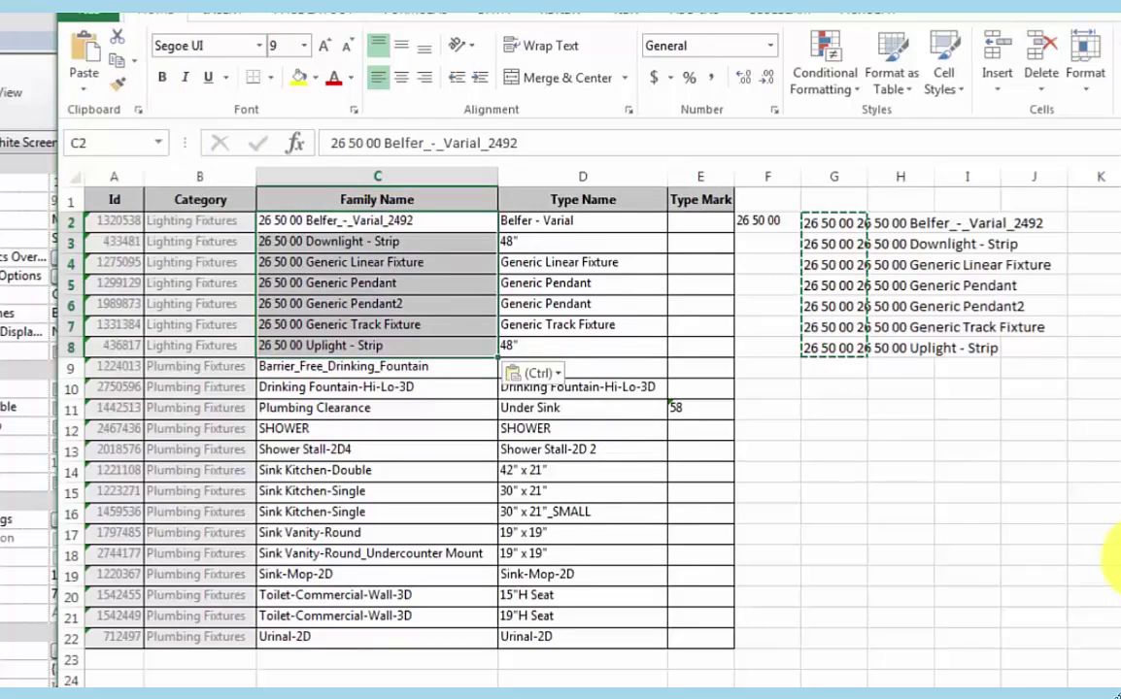
- Enter the plumbing prefix 22 40 00 in F9, and build =$F$9&" "&C9 in G9, filled down to G22
{"action": "left_click", "coordinate": [767, 372]}
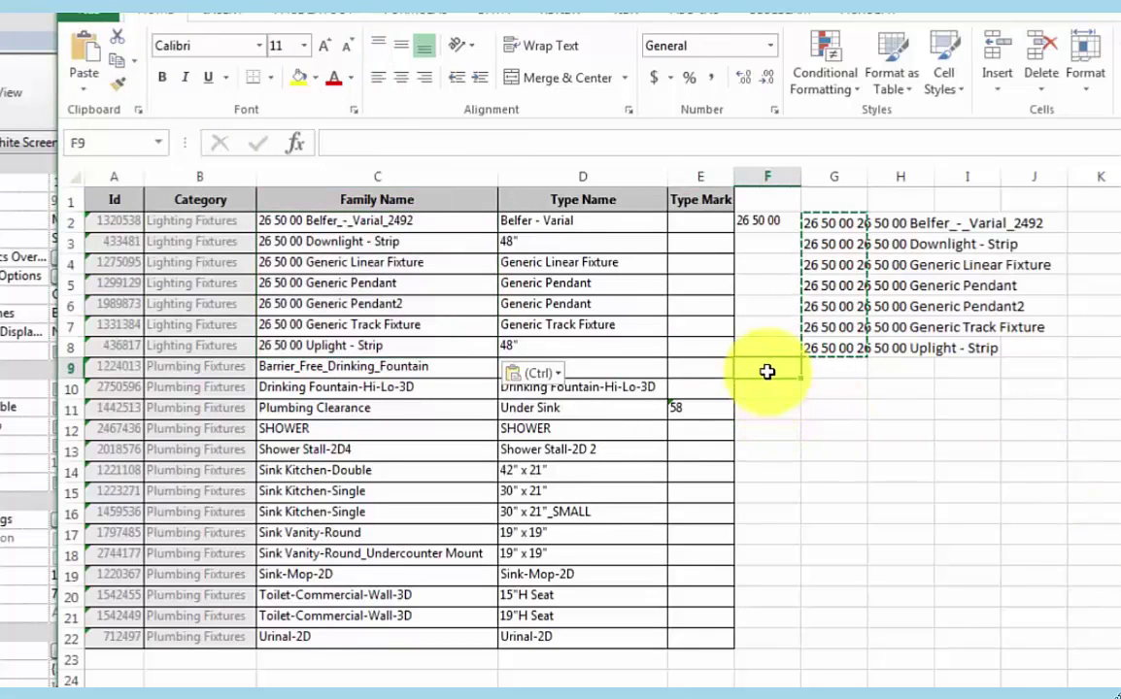
{"action": "type", "text": "22 40 00"}
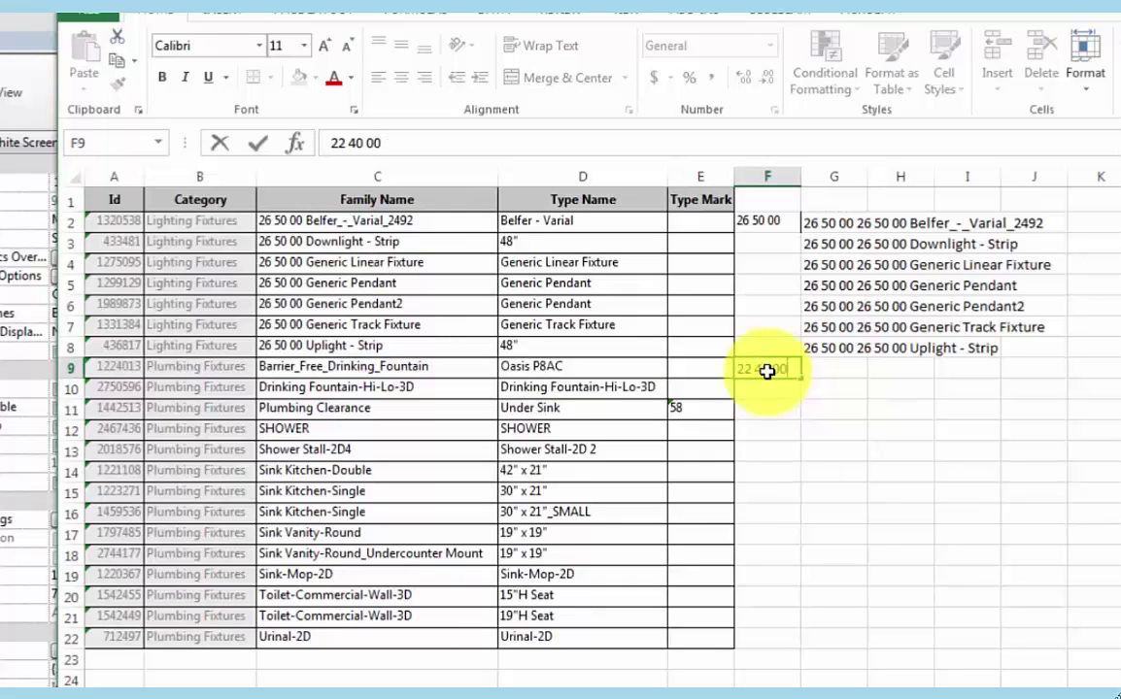
{"action": "left_click", "coordinate": [832, 367]}
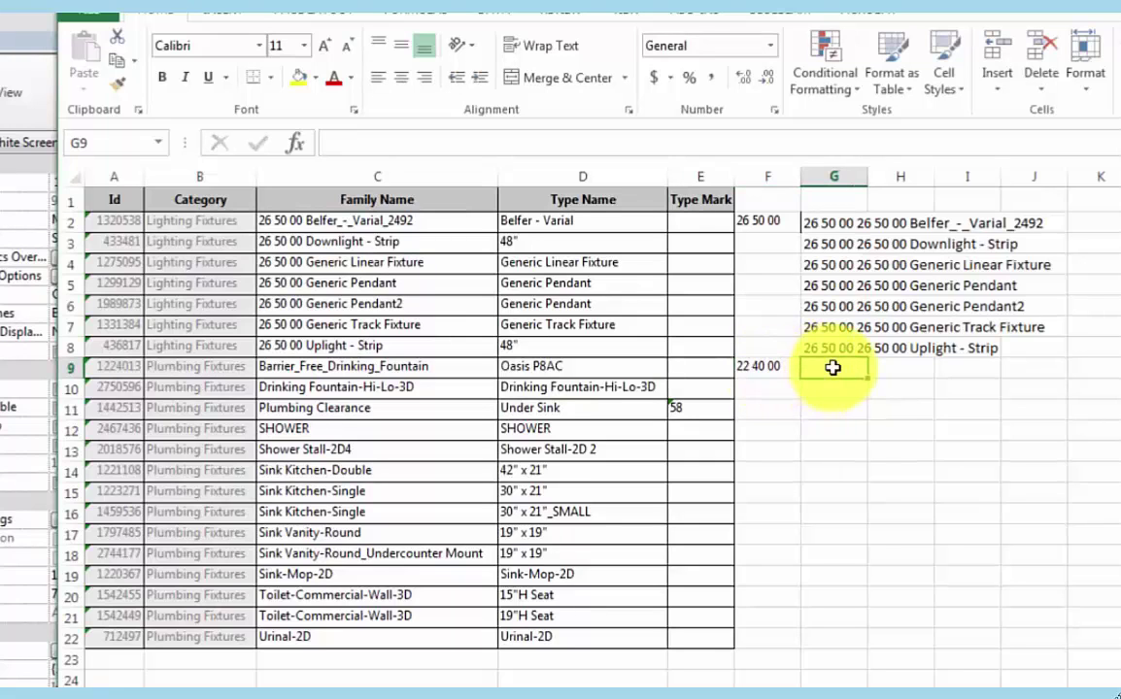
{"action": "type", "text": "=$"}
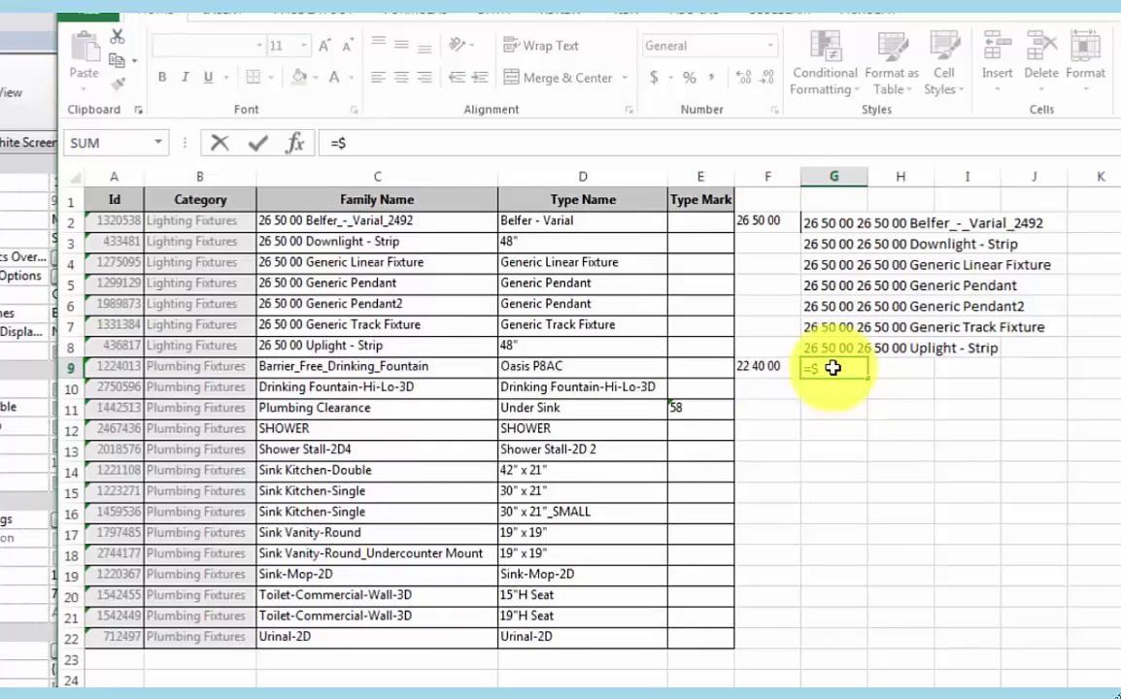
{"action": "type", "text": "F$9&\" \"&"}
{"action": "left_click", "coordinate": [440, 367]}
{"action": "key", "text": "Return"}
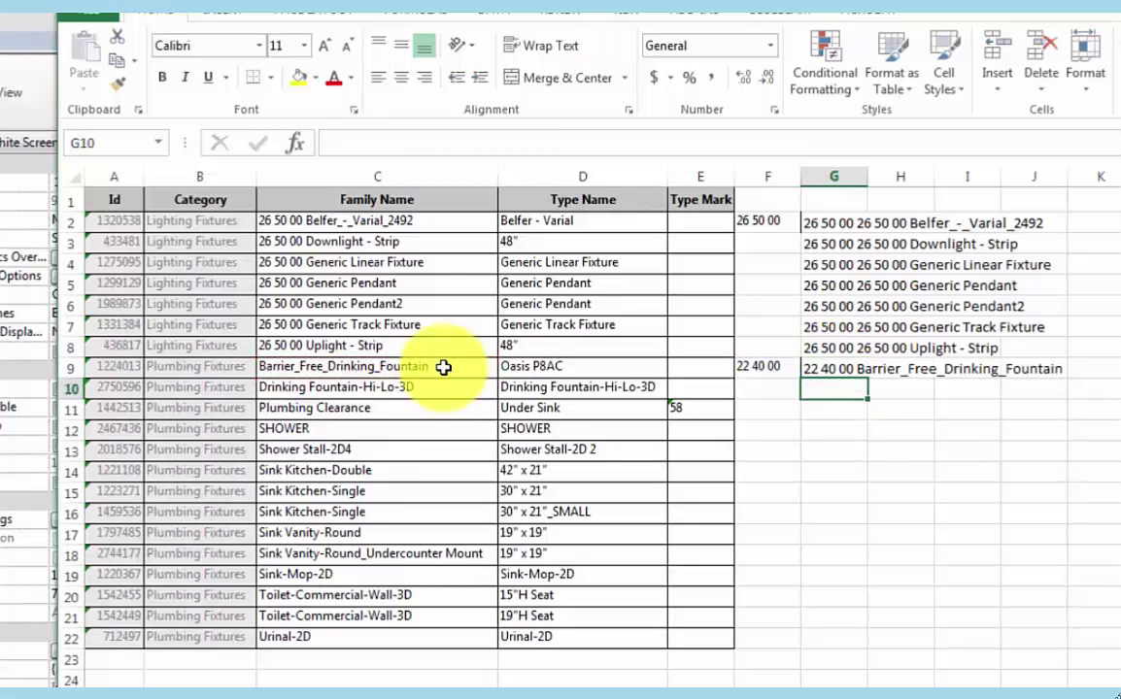
{"action": "left_click", "coordinate": [842, 370]}
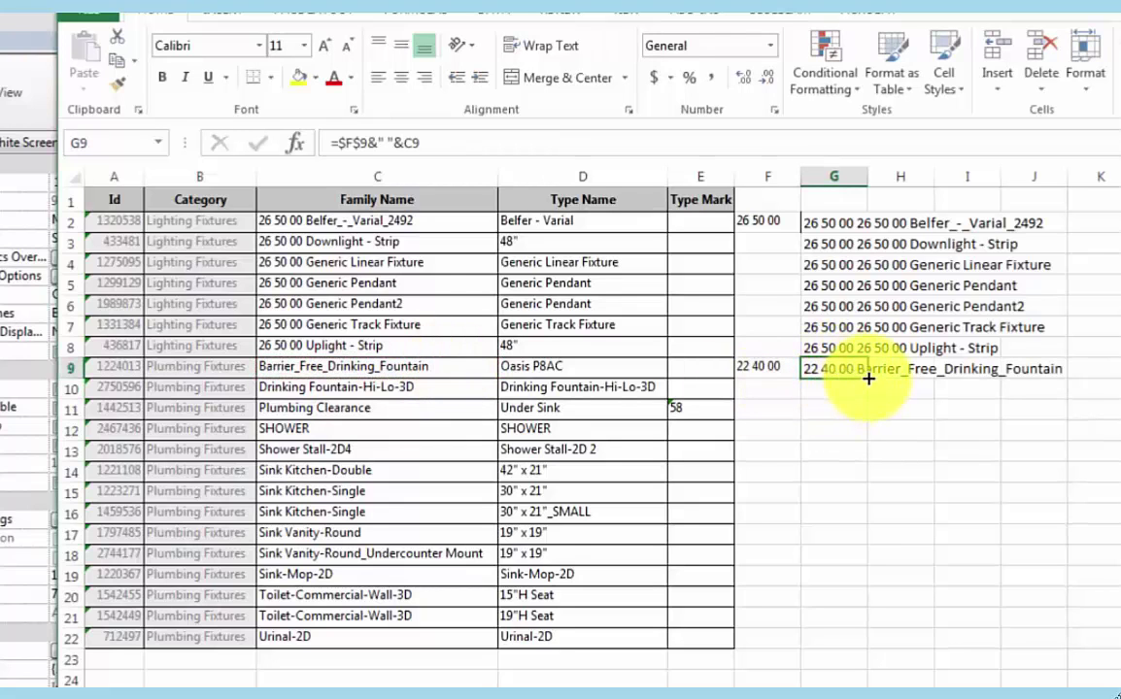
{"action": "left_click_drag", "start_coordinate": [868, 379], "coordinate": [861, 643]}
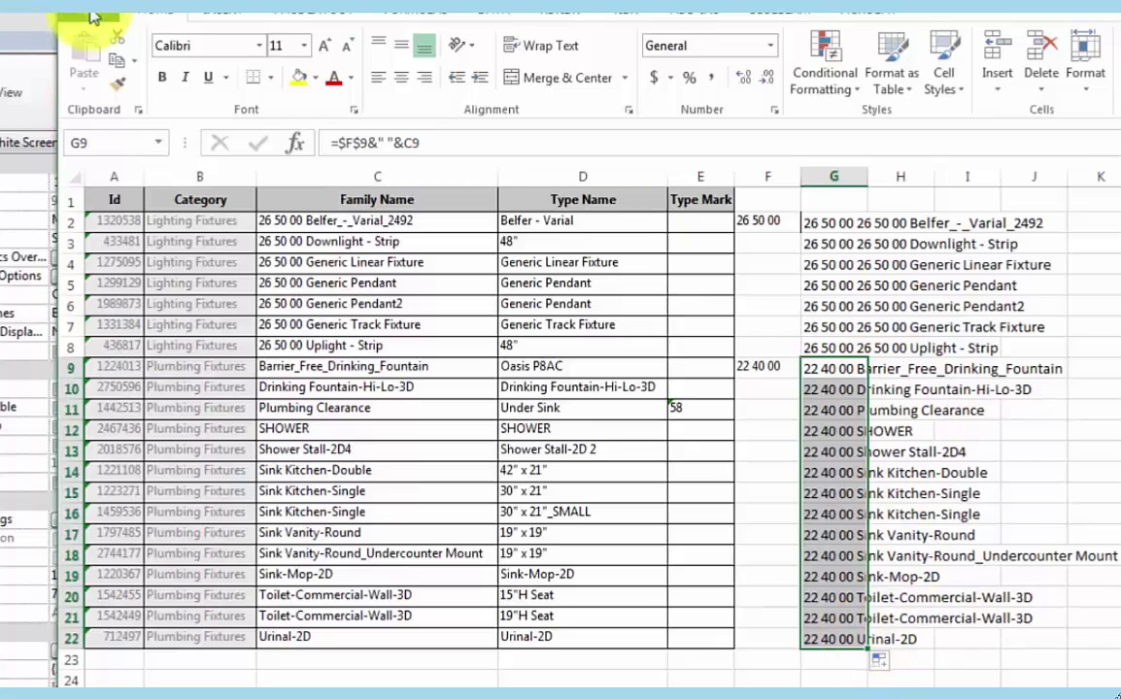
- Copy the prefixed plumbing names in G9:G22 and paste them as values over the family names in C9:C22
{"action": "left_click", "coordinate": [119, 61]}
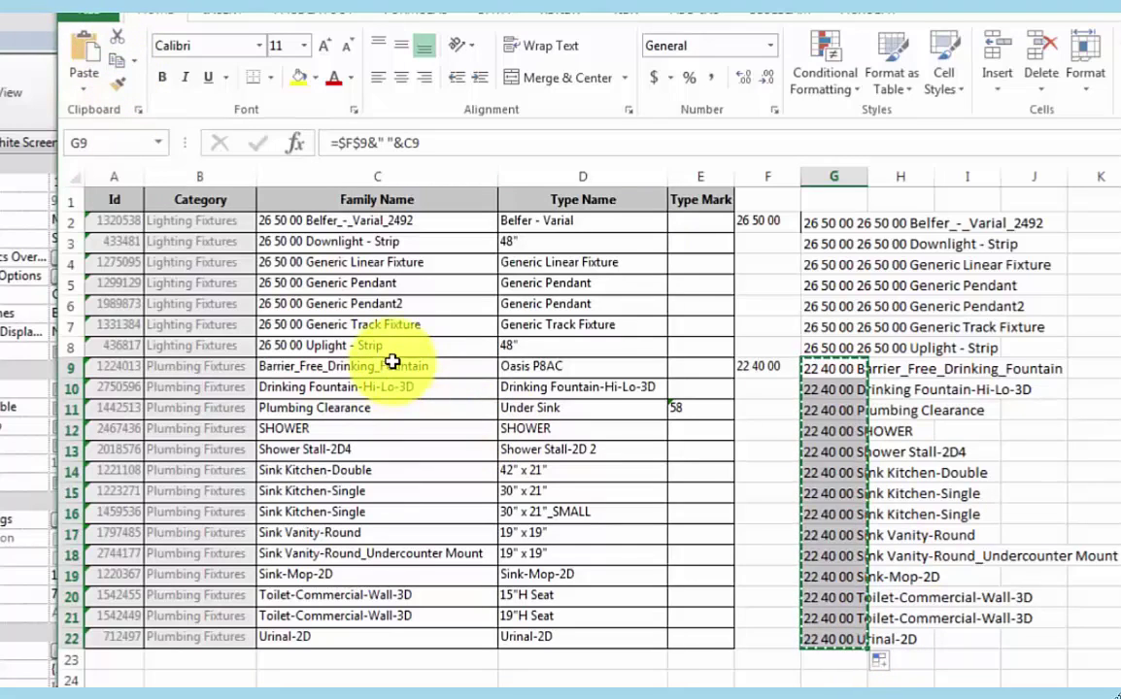
{"action": "left_click_drag", "start_coordinate": [390, 364], "coordinate": [388, 641]}
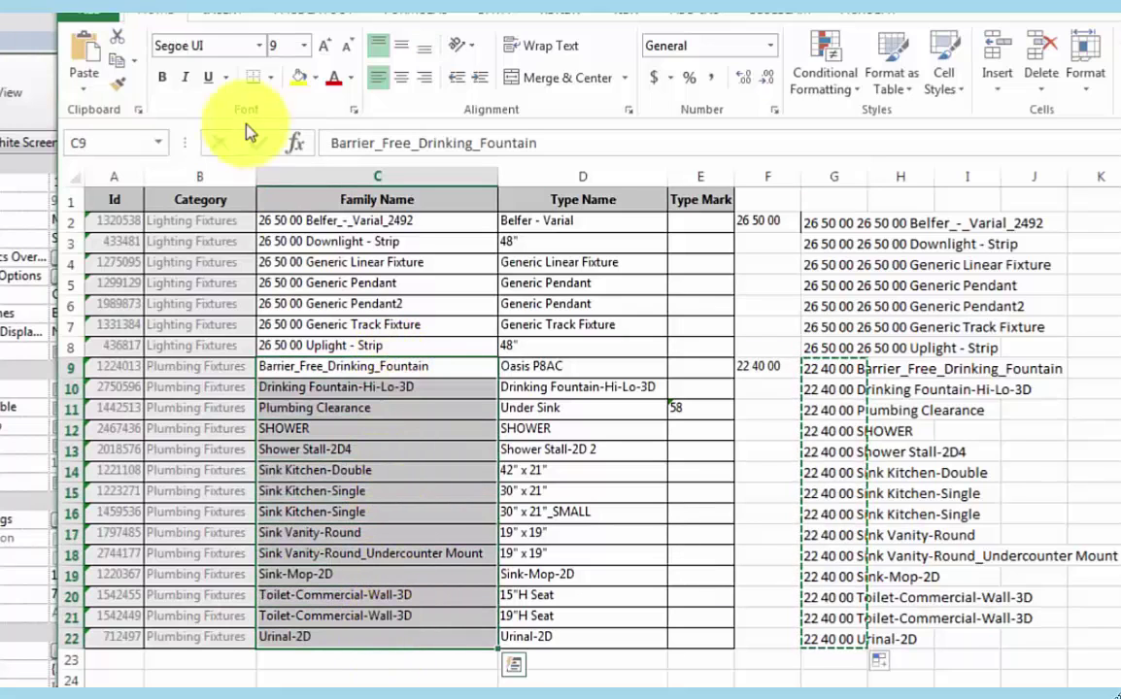
{"action": "left_click", "coordinate": [83, 76]}
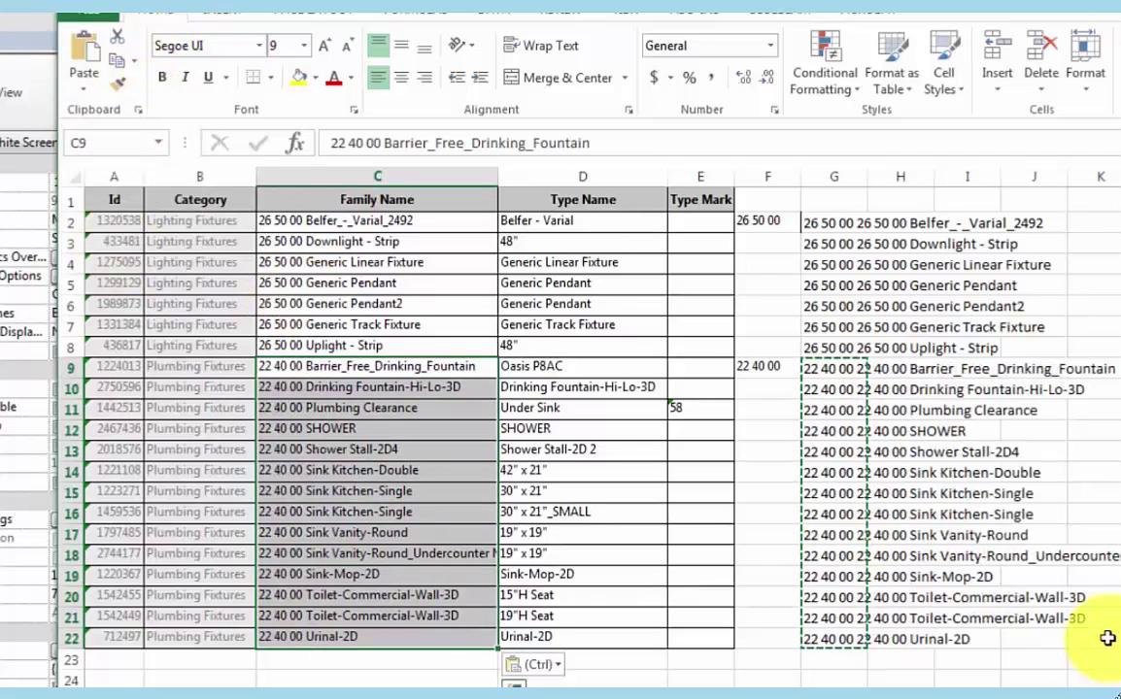
- Save the Project_Stds-Rename_Types workbook and close it to return to Ideate BIMLink in Revit
{"action": "left_click", "coordinate": [1101, 698]}
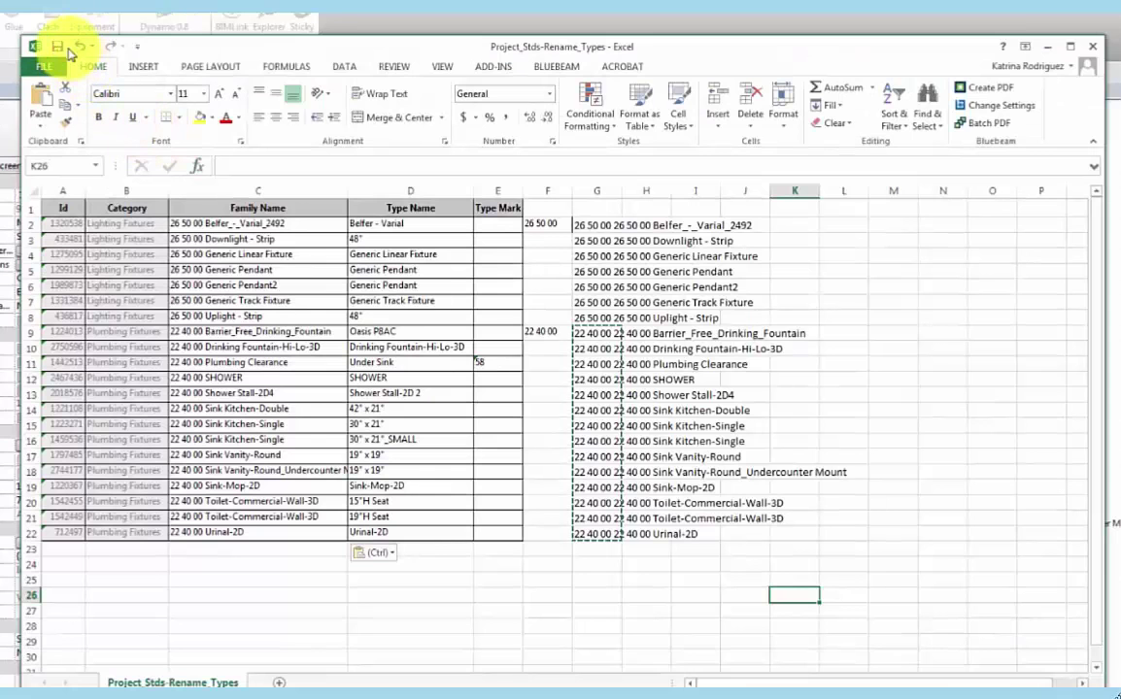
{"action": "left_click", "coordinate": [57, 47]}
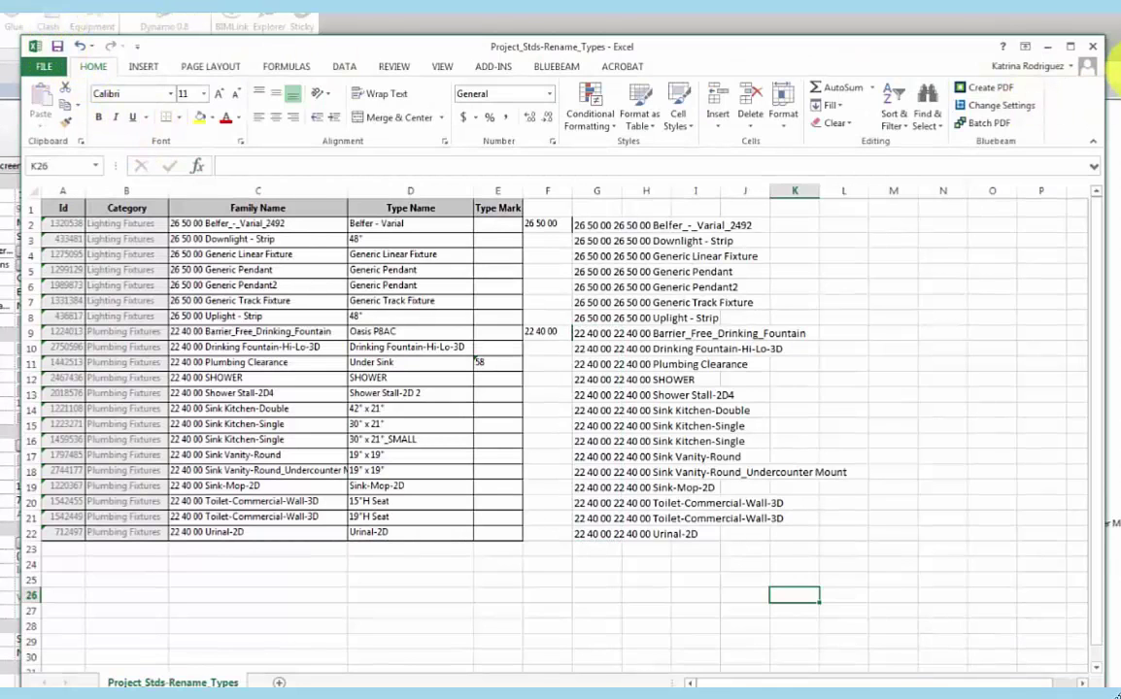
{"action": "left_click", "coordinate": [1092, 46]}
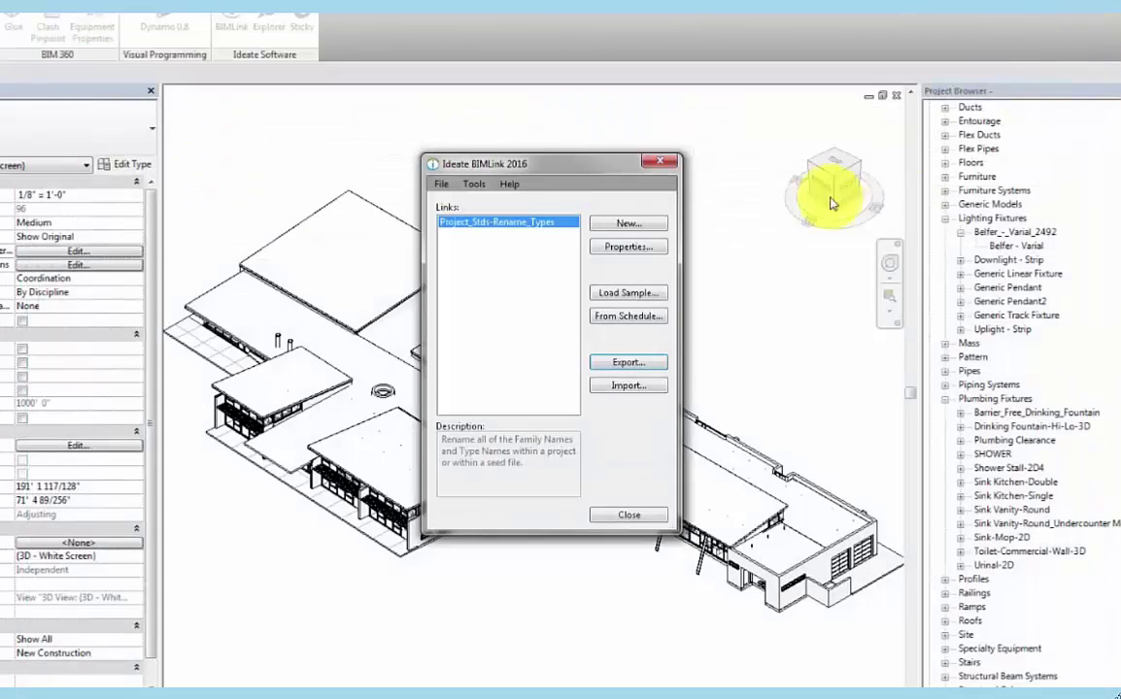
- Import the edited Project_Stds-Rename_Types Excel file into the Revit model through the matching link, and close Ideate BIMLink
{"action": "left_click", "coordinate": [653, 388]}
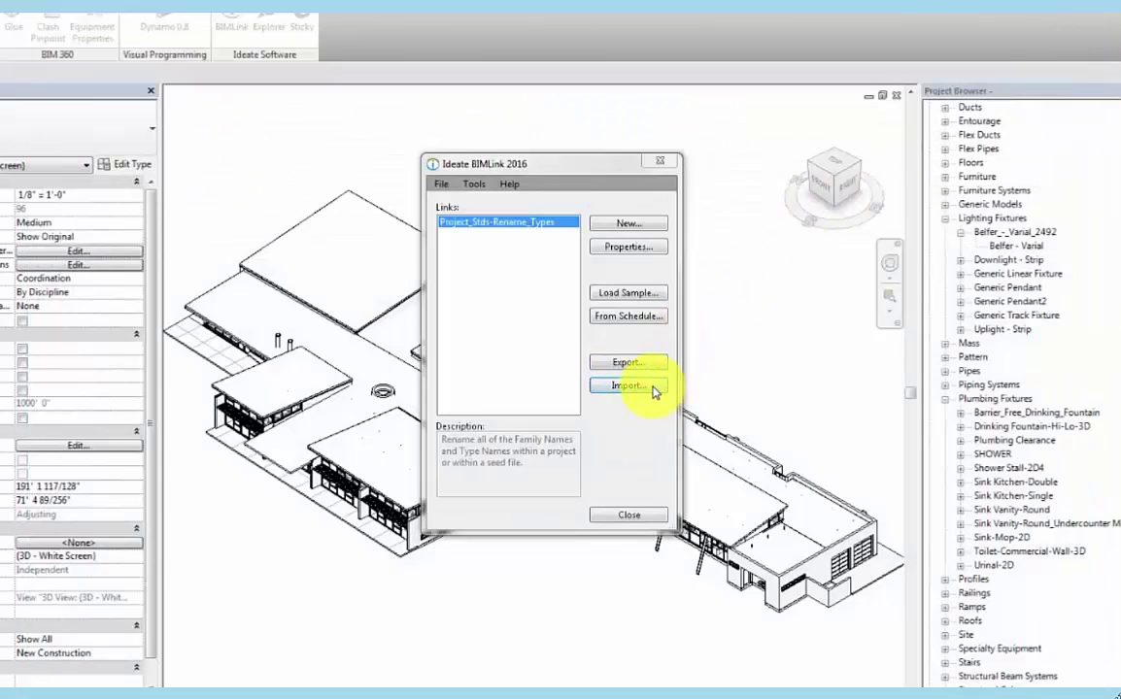
{"action": "left_click", "coordinate": [324, 282]}
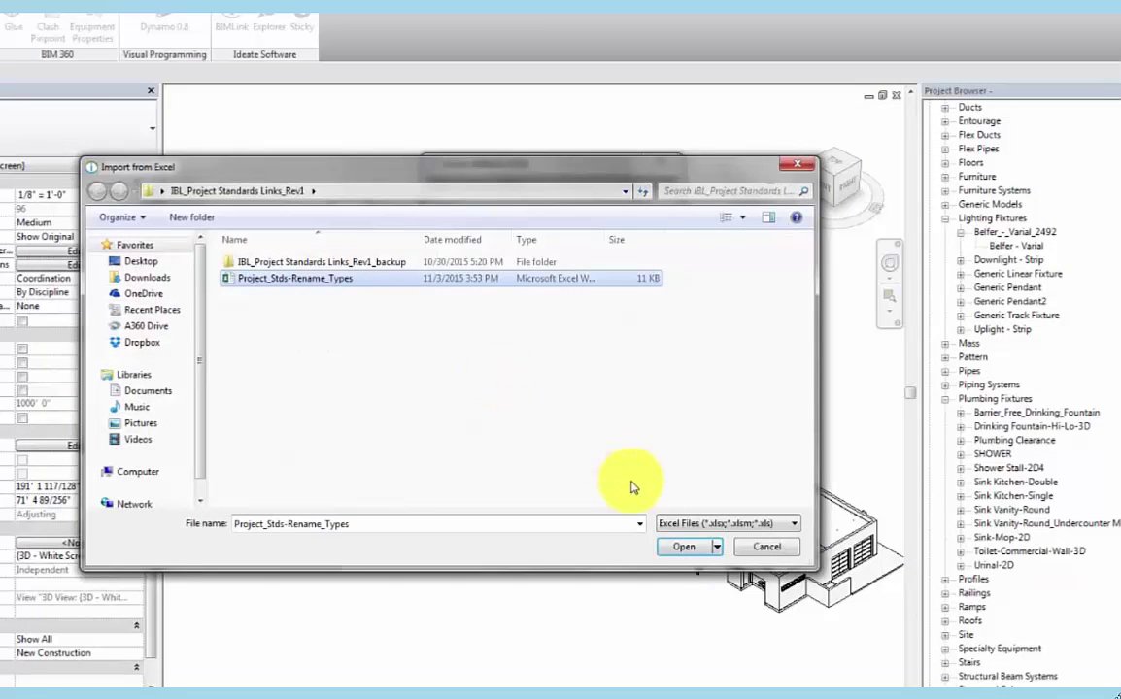
{"action": "left_click", "coordinate": [680, 547]}
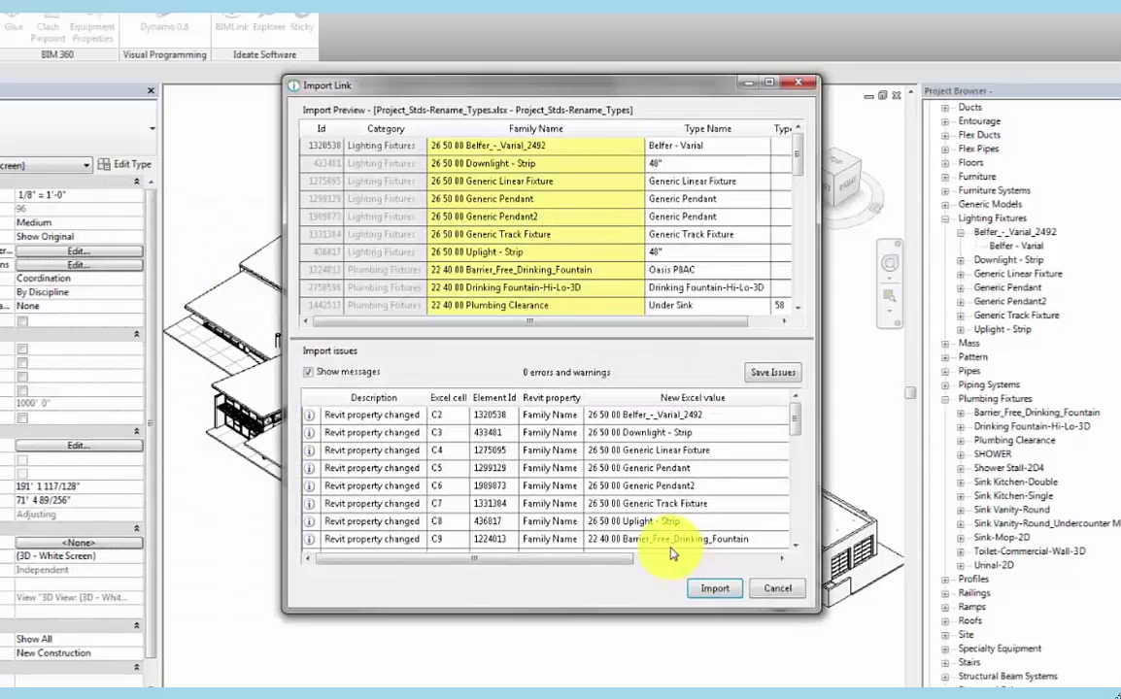
{"action": "left_click", "coordinate": [782, 148]}
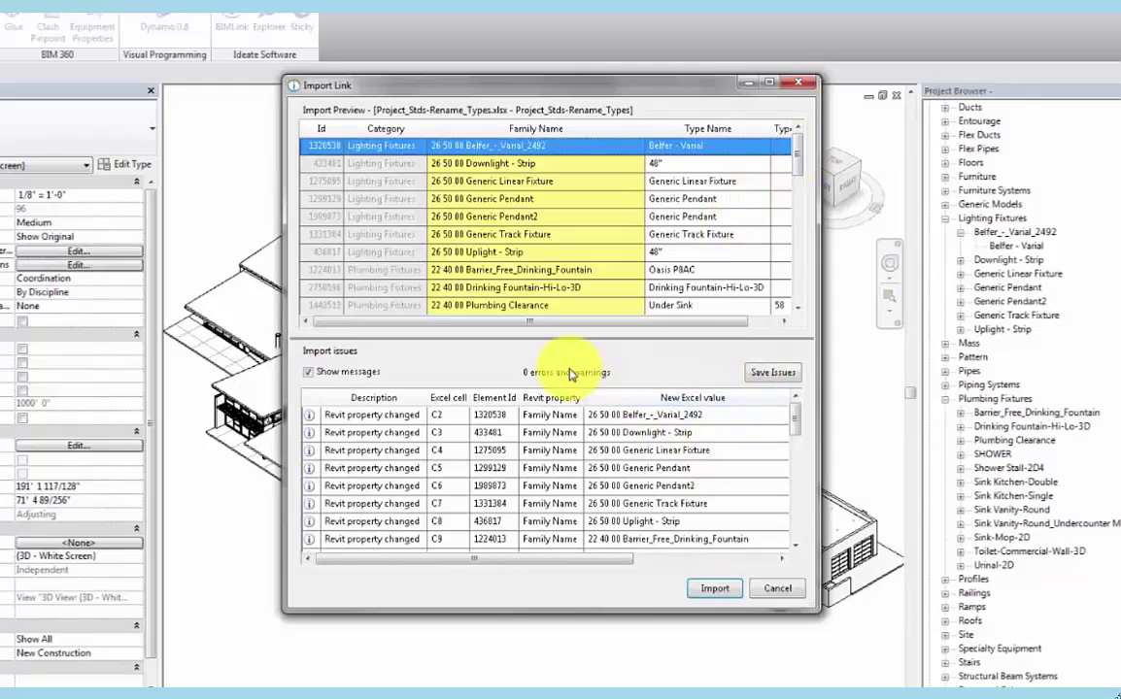
{"action": "left_click", "coordinate": [716, 589]}
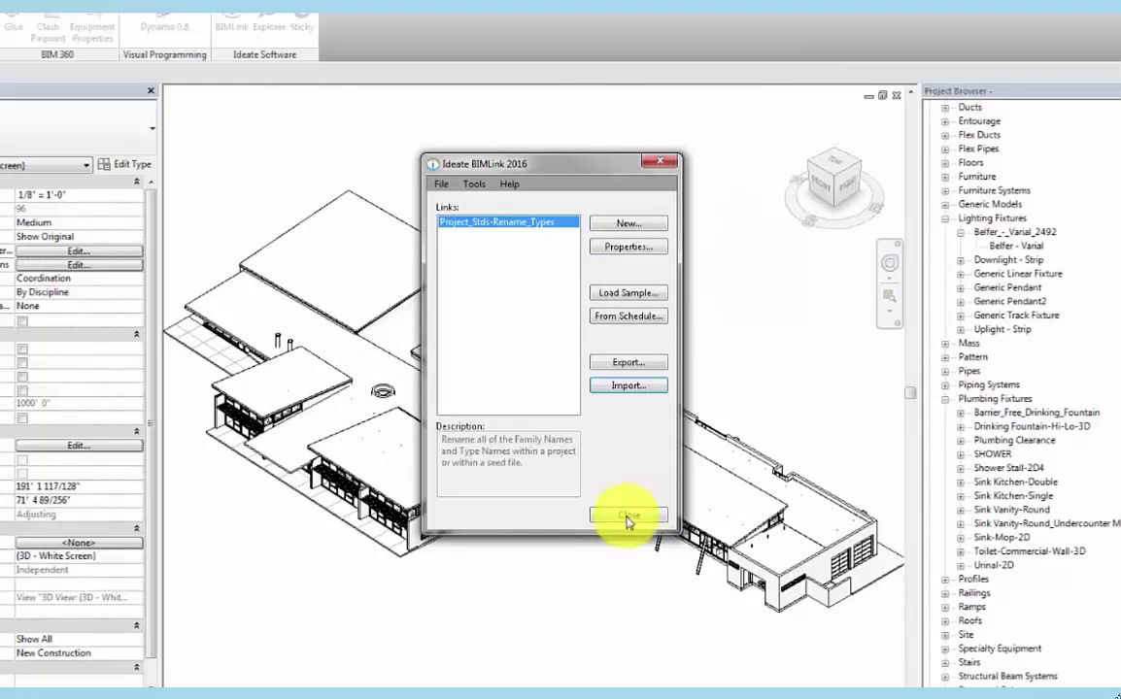
{"action": "left_click", "coordinate": [628, 518]}
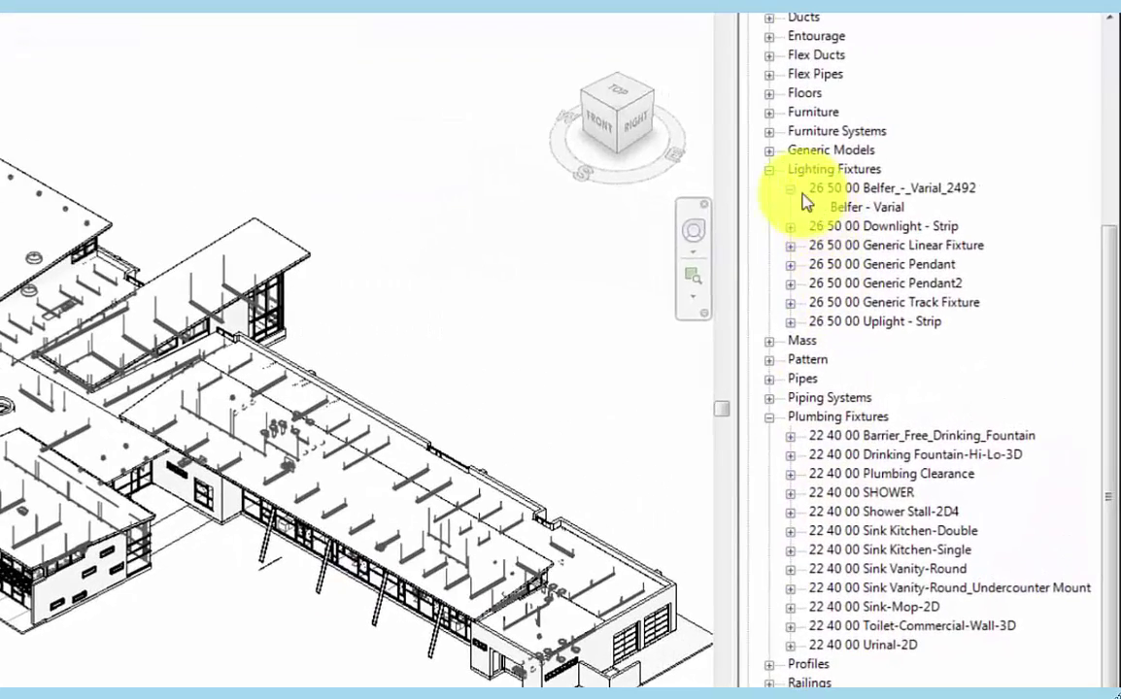